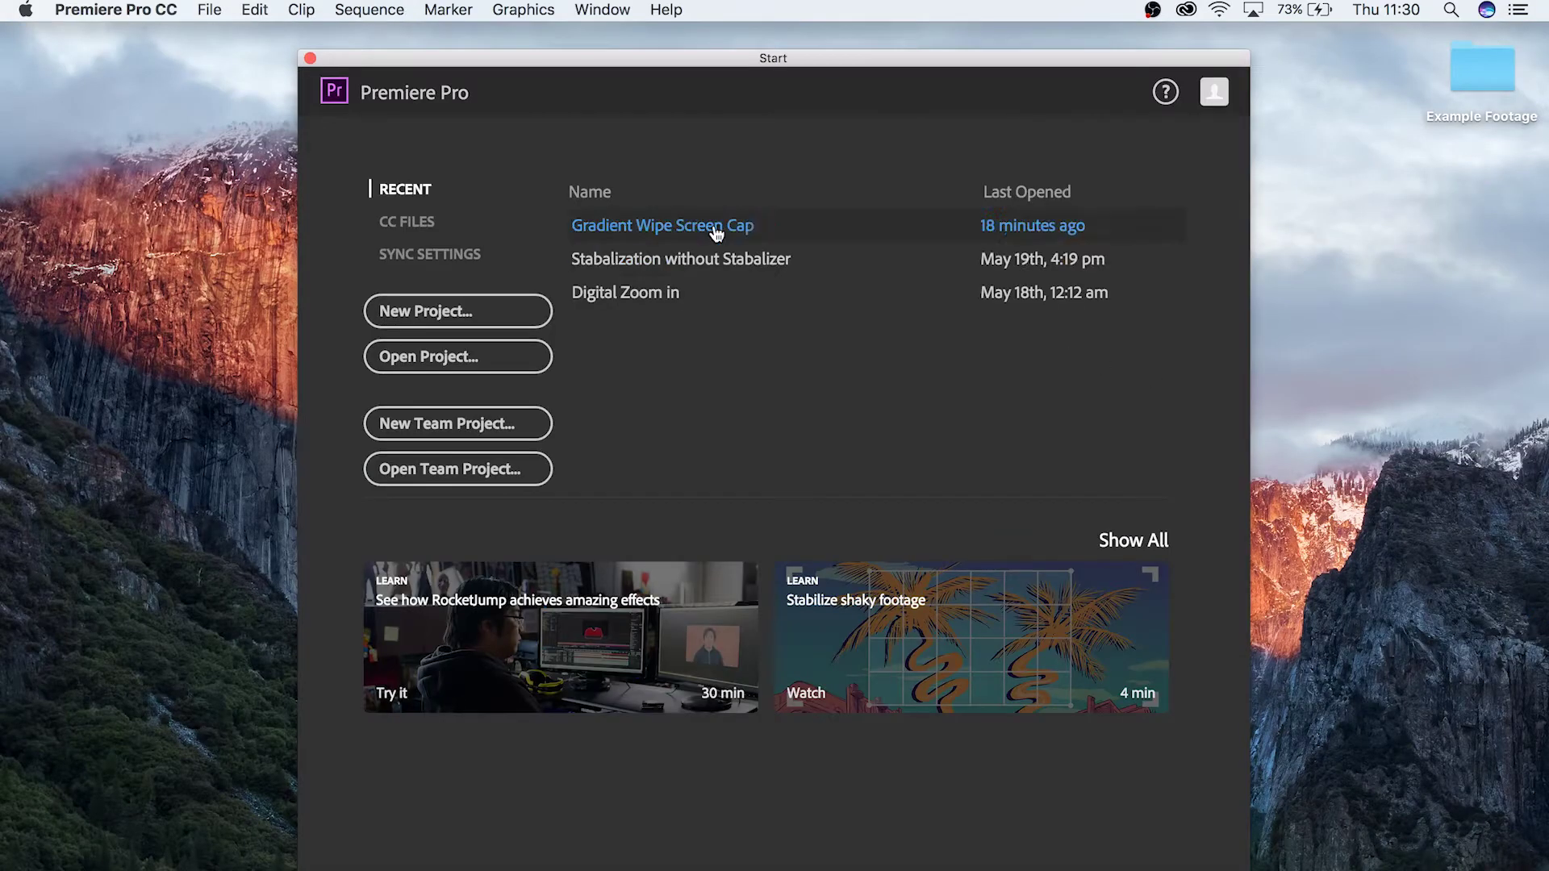
# - Open the Gradient Wipe Screen Cap project and import the Example Footage folder
pyautogui.click(715, 228)
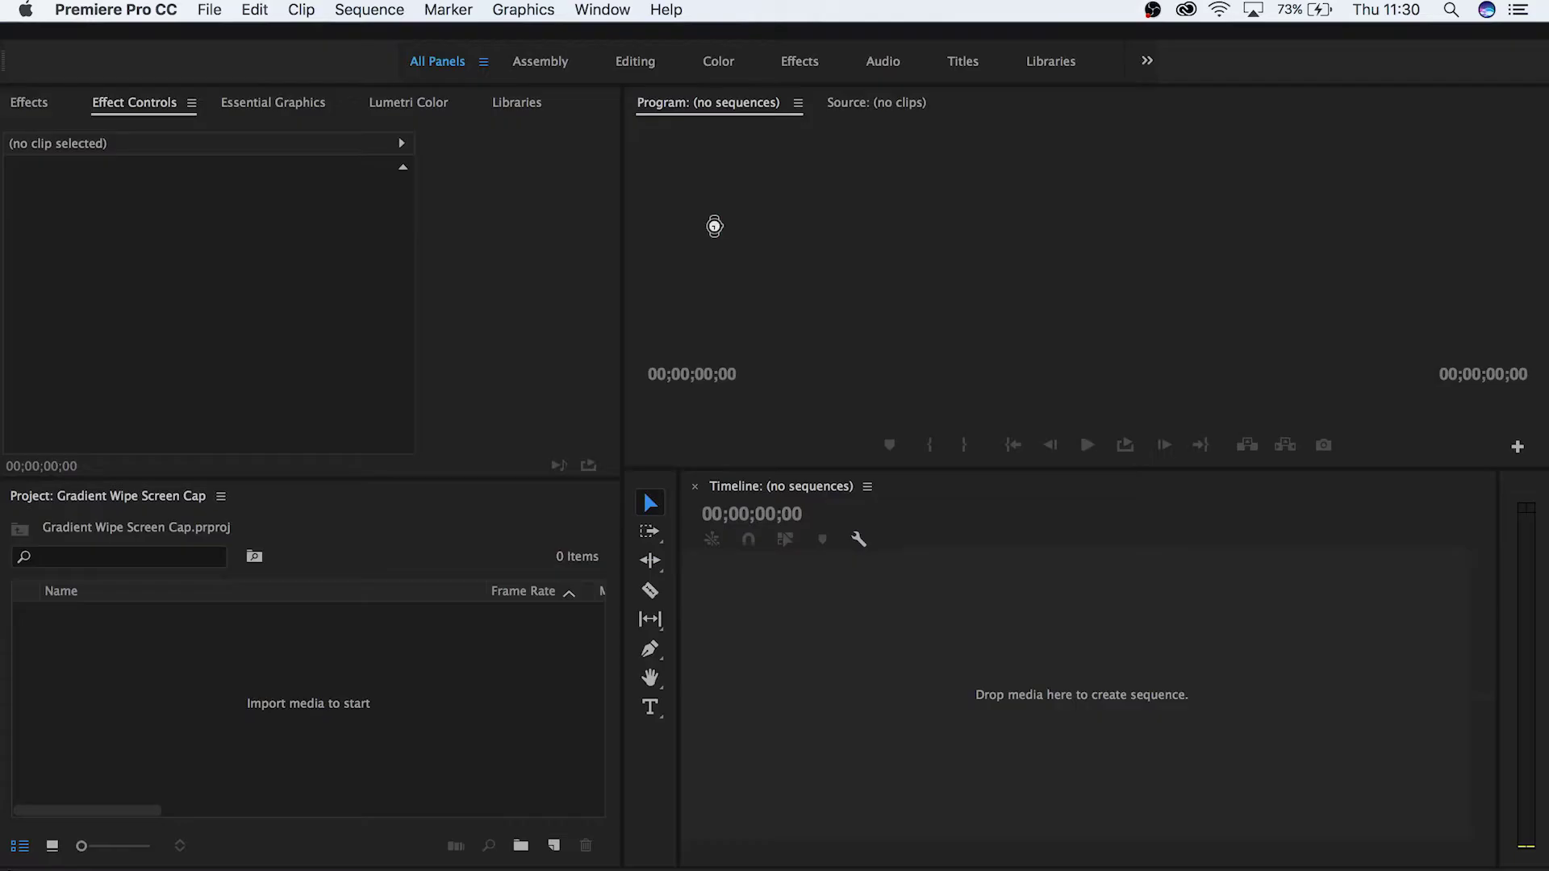
pyautogui.click(72, 855)
pyautogui.moveTo(323, 215); pyautogui.dragTo(341, 689)
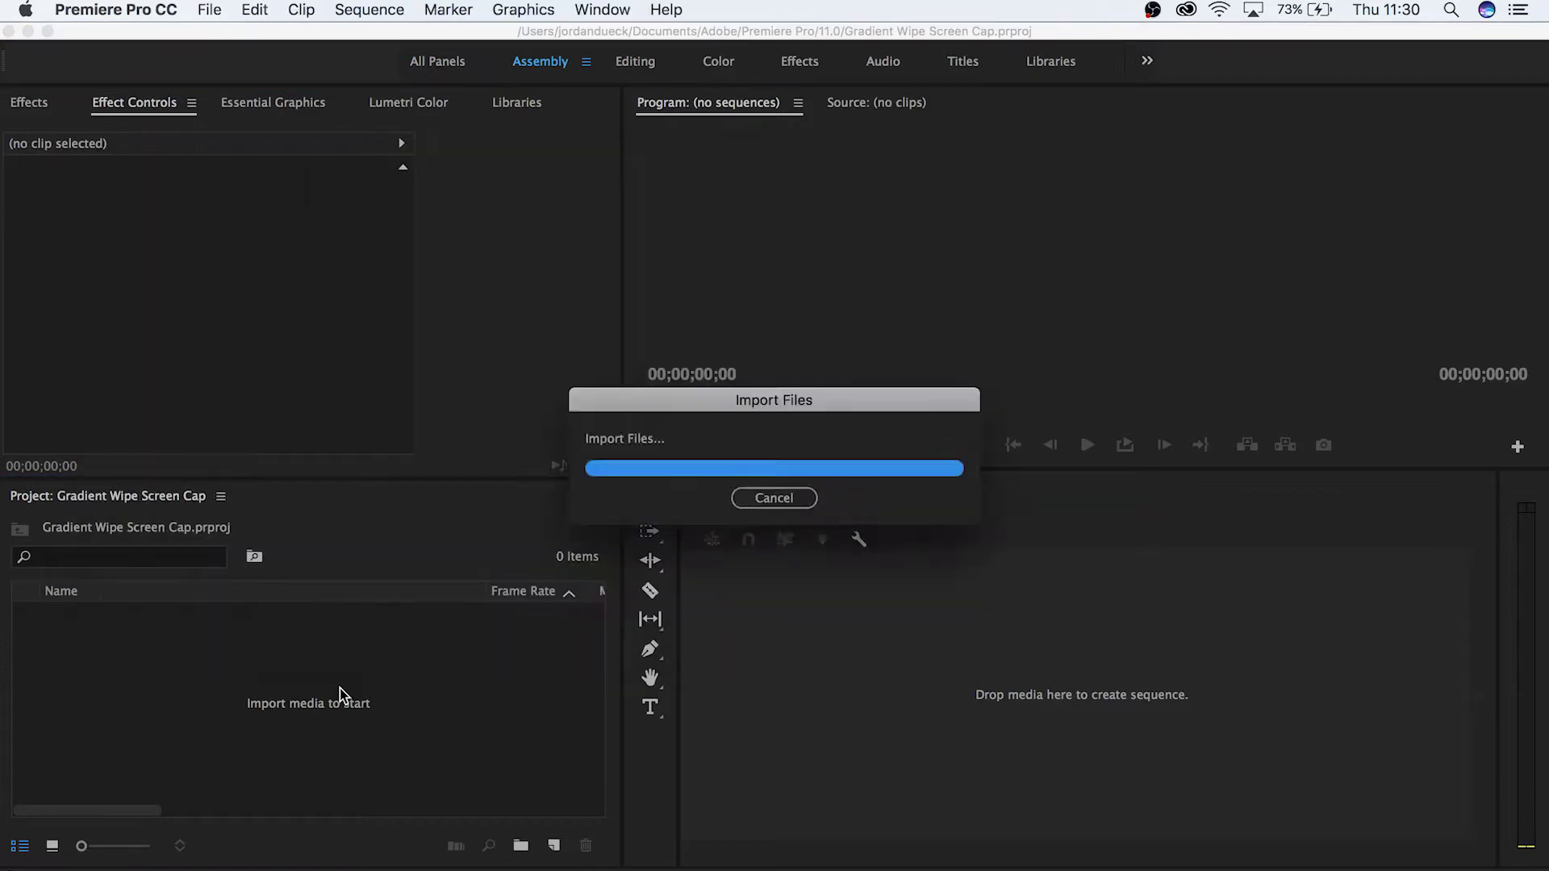
pyautogui.click(53, 615)
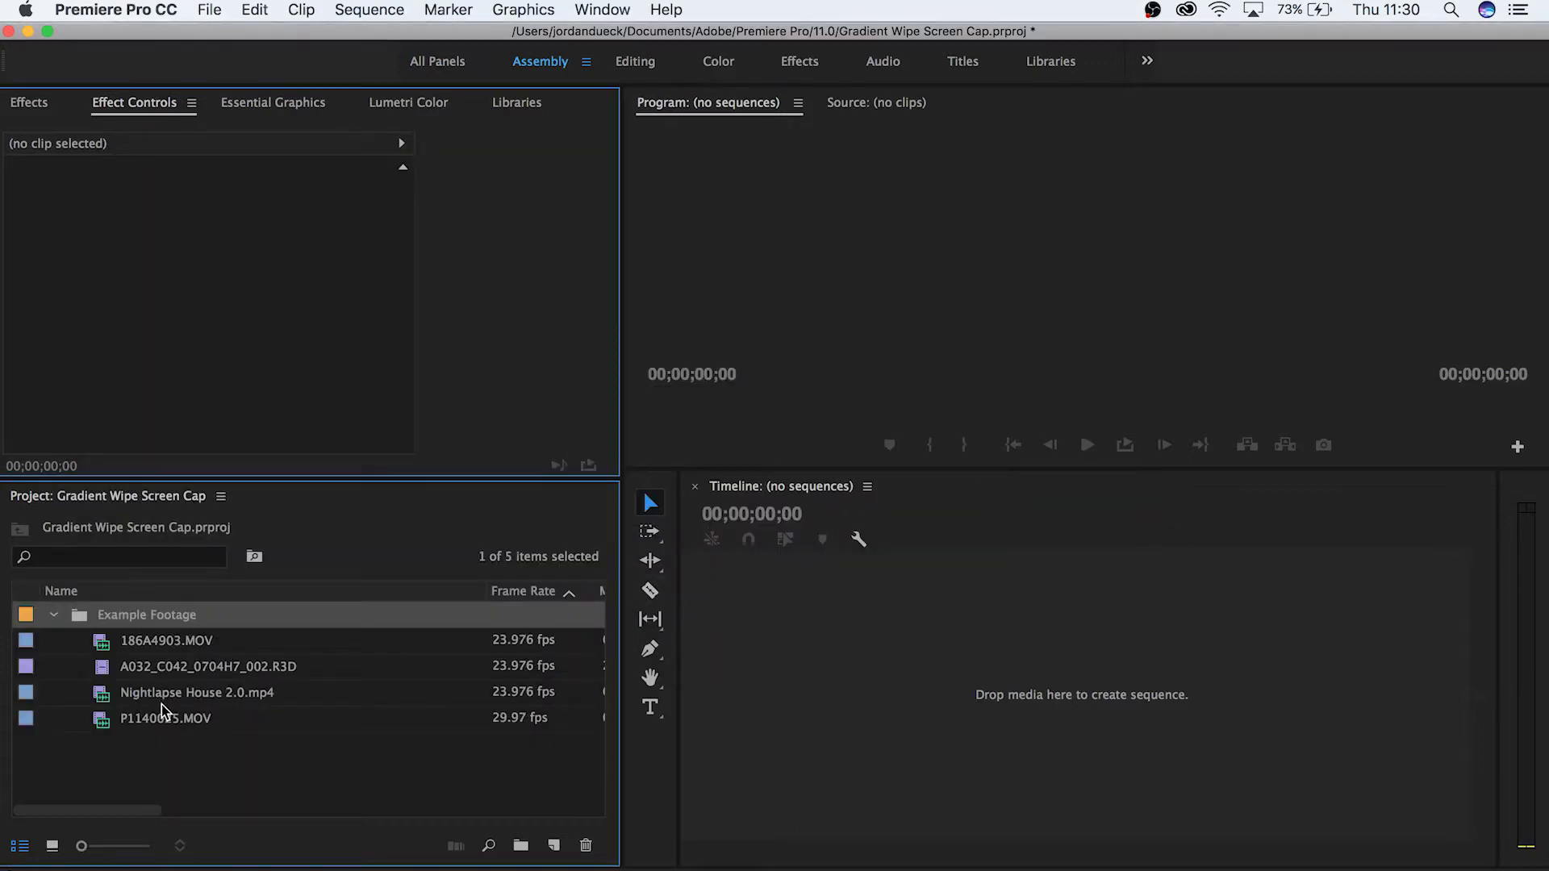
# - Build a sequence from Nightlapse House with P1140025.MOV's video overlapping it on V2
pyautogui.moveTo(161, 692); pyautogui.dragTo(830, 678)
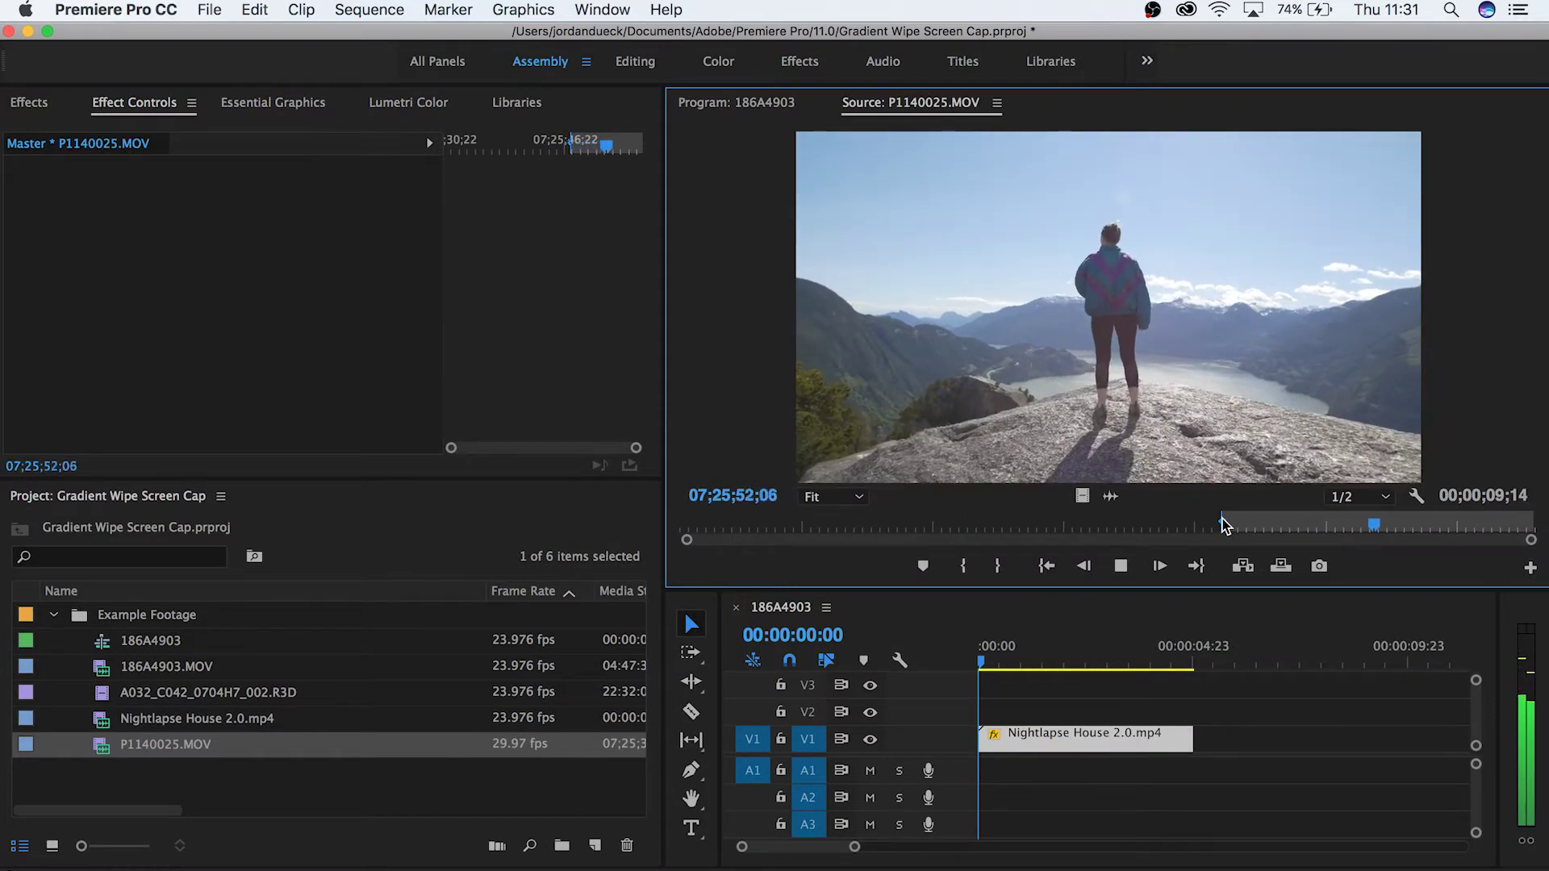
pyautogui.press('space')
pyautogui.press('o')
pyautogui.moveTo(1083, 502); pyautogui.dragTo(1149, 713)
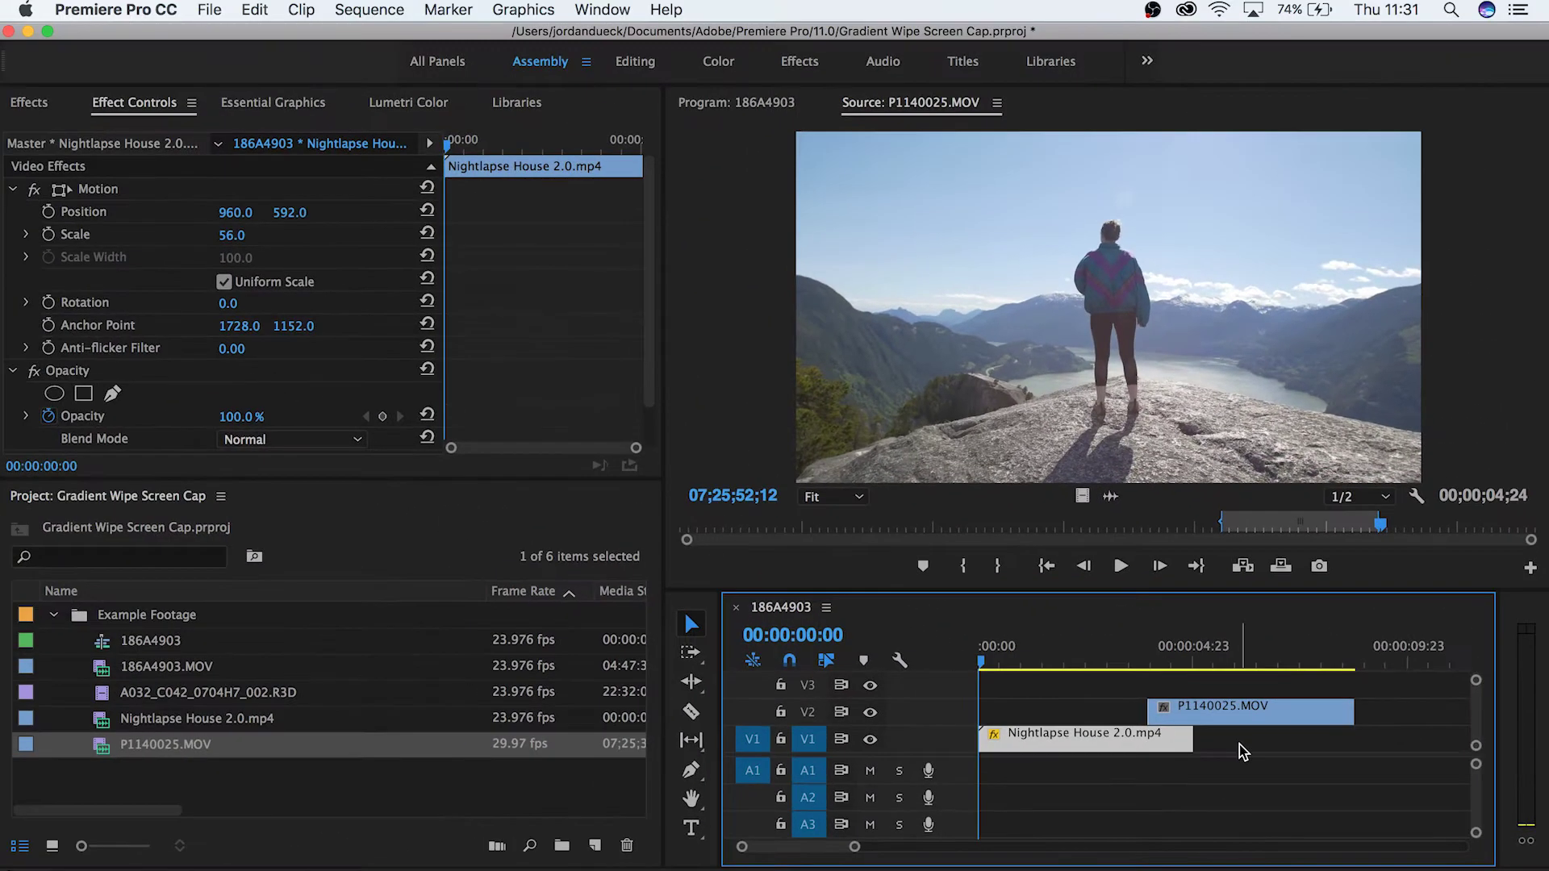
pyautogui.click(730, 103)
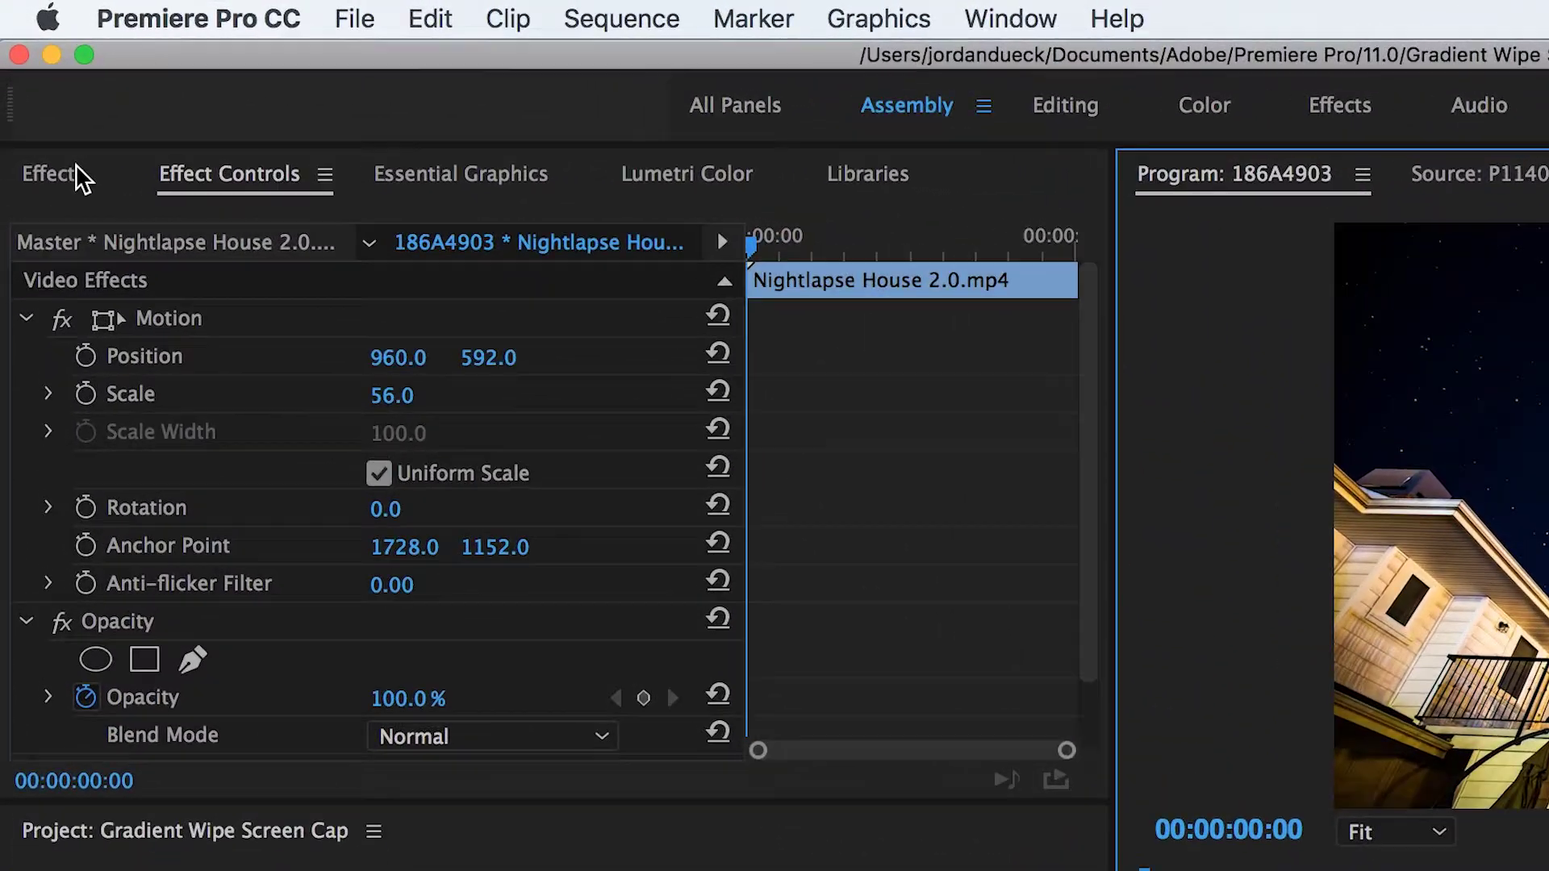
# - Find Gradient Wipe under Video Effects > Transition and filter the Effects panel by 'grad'
pyautogui.click(62, 147)
pyautogui.click(20, 350)
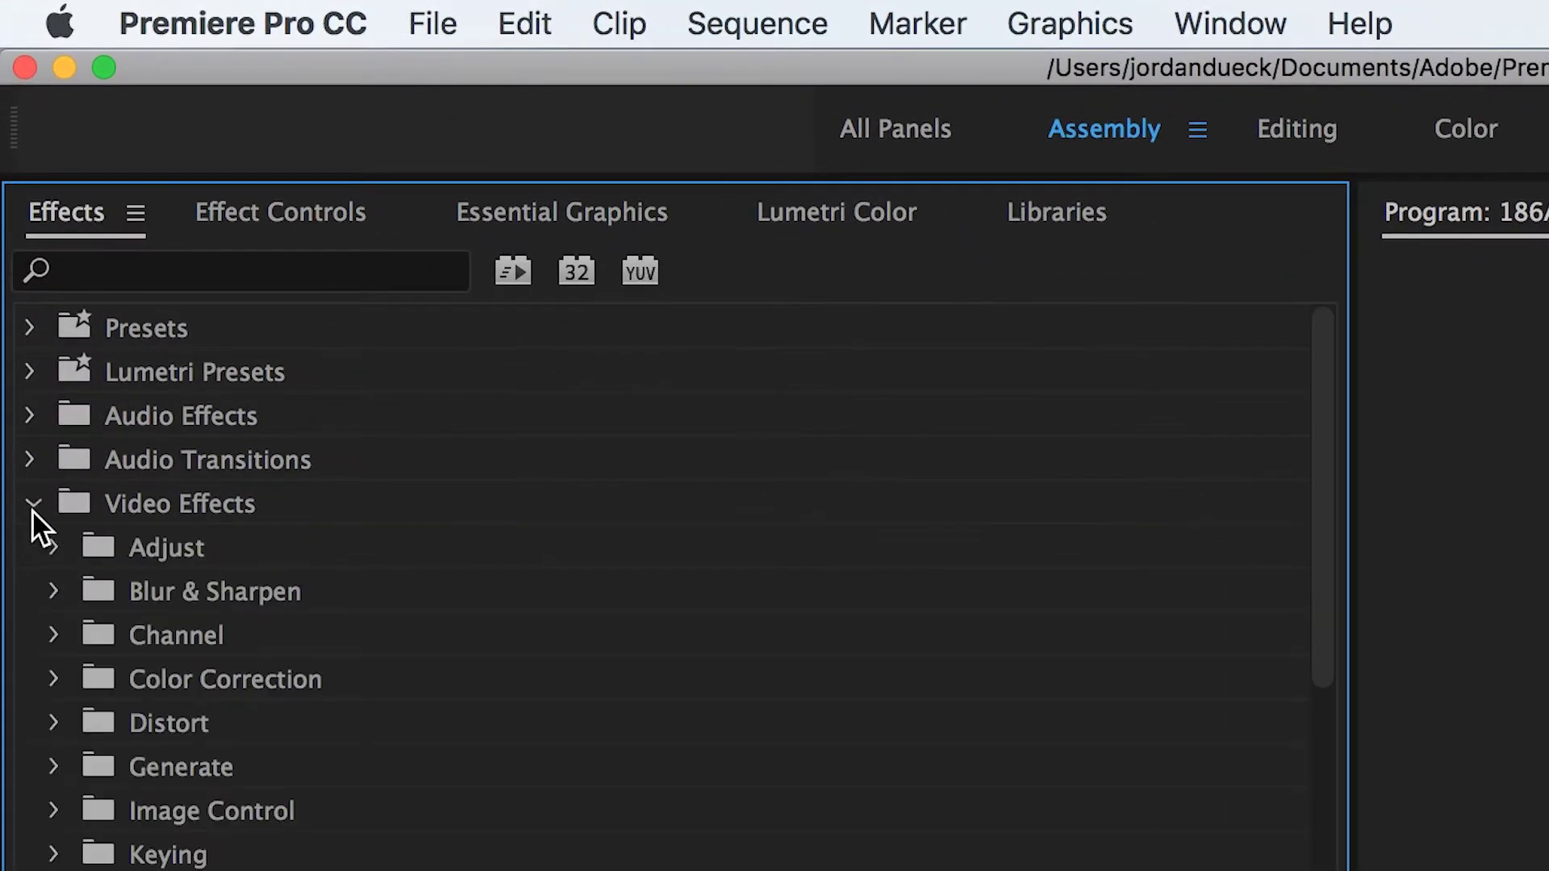
pyautogui.scroll(-4, 532, 633)
pyautogui.click(52, 807)
pyautogui.scroll(-1, 813, 650)
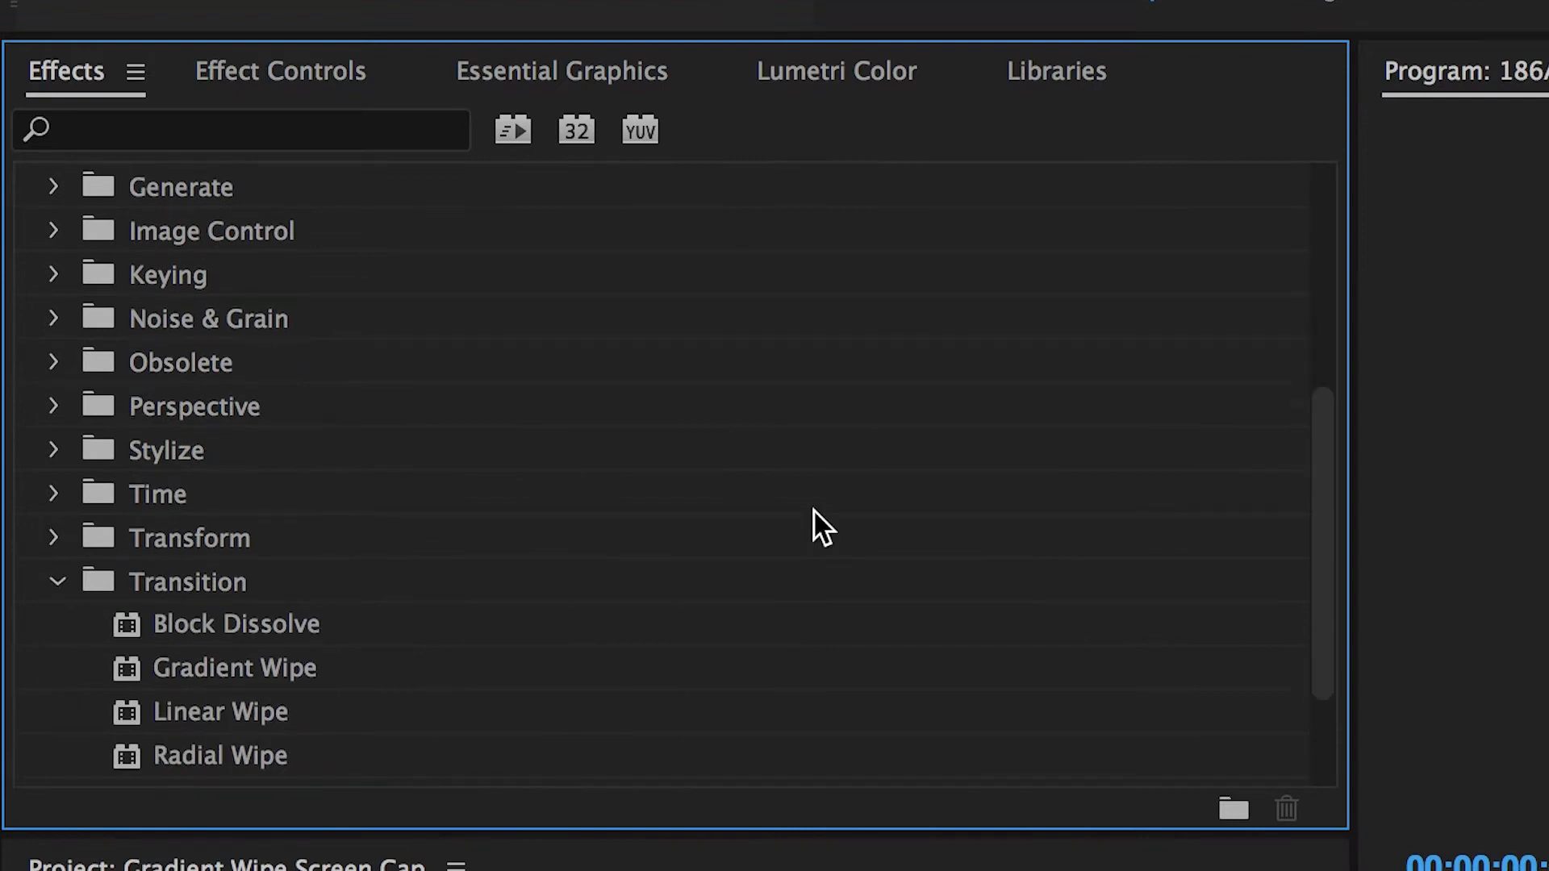
pyautogui.scroll(-1, 813, 509)
pyautogui.click(246, 622)
pyautogui.click(257, 129)
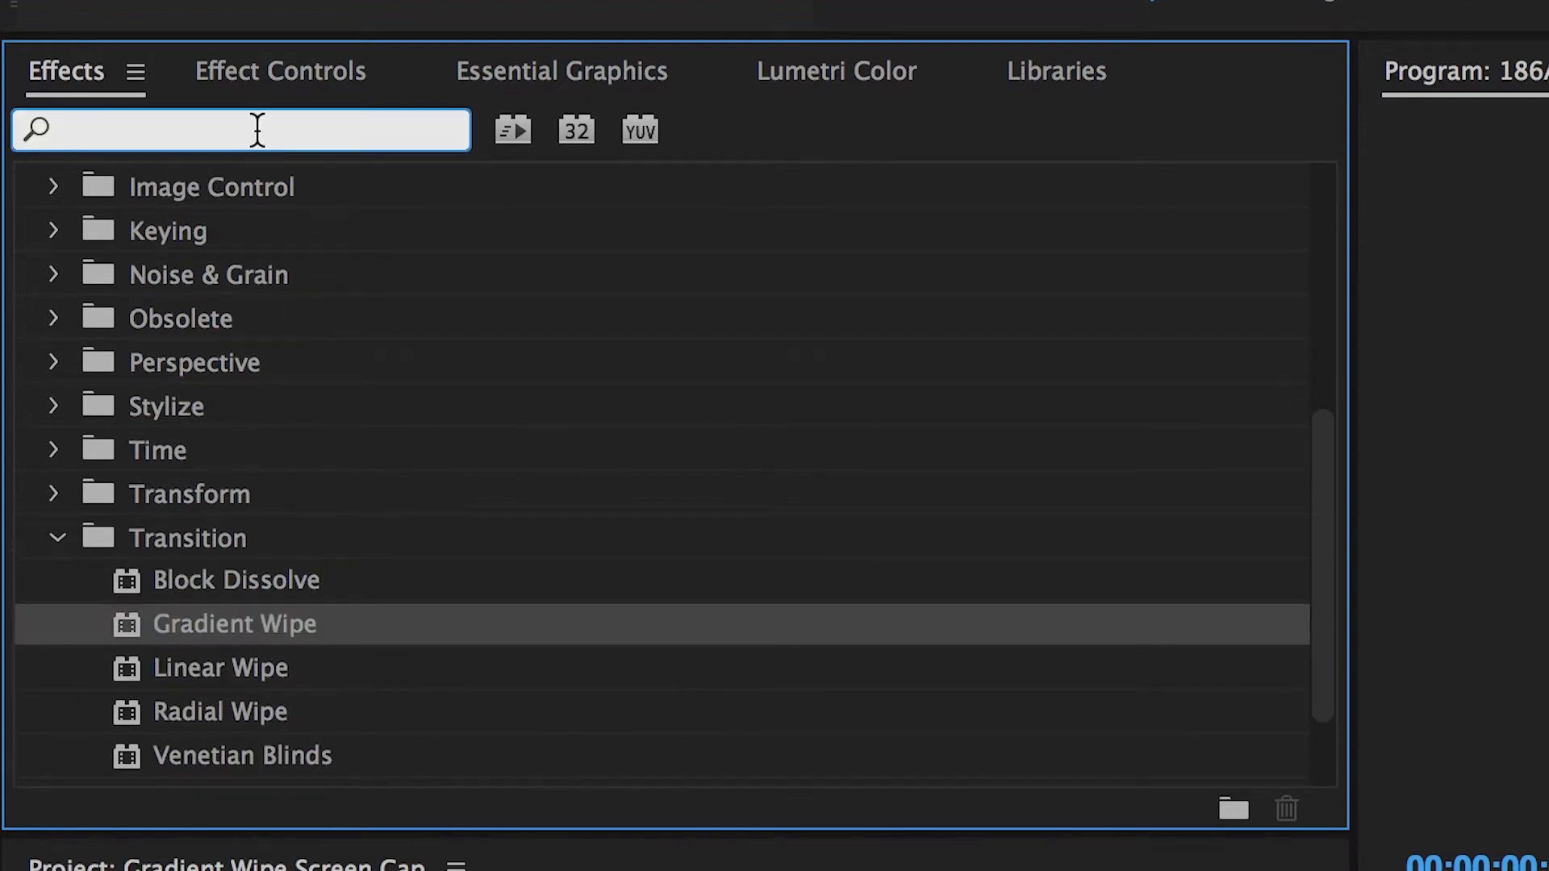
pyautogui.write('grad')
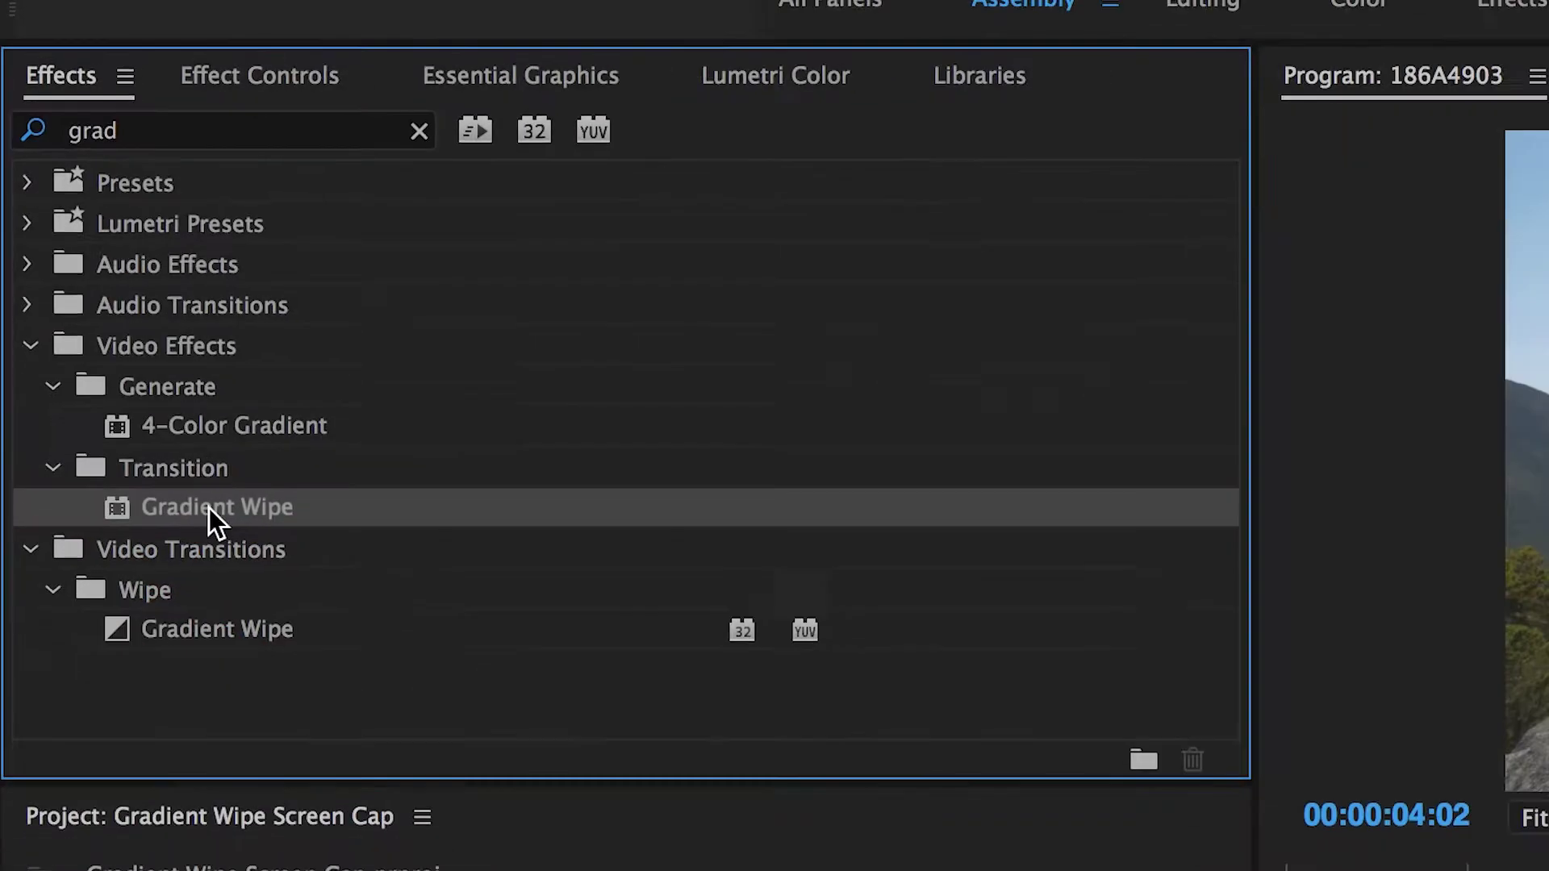
# - Apply Gradient Wipe to P1140025.MOV on V2; move Nightlapse House to V3 and back to V1
pyautogui.moveTo(229, 549); pyautogui.dragTo(894, 554)
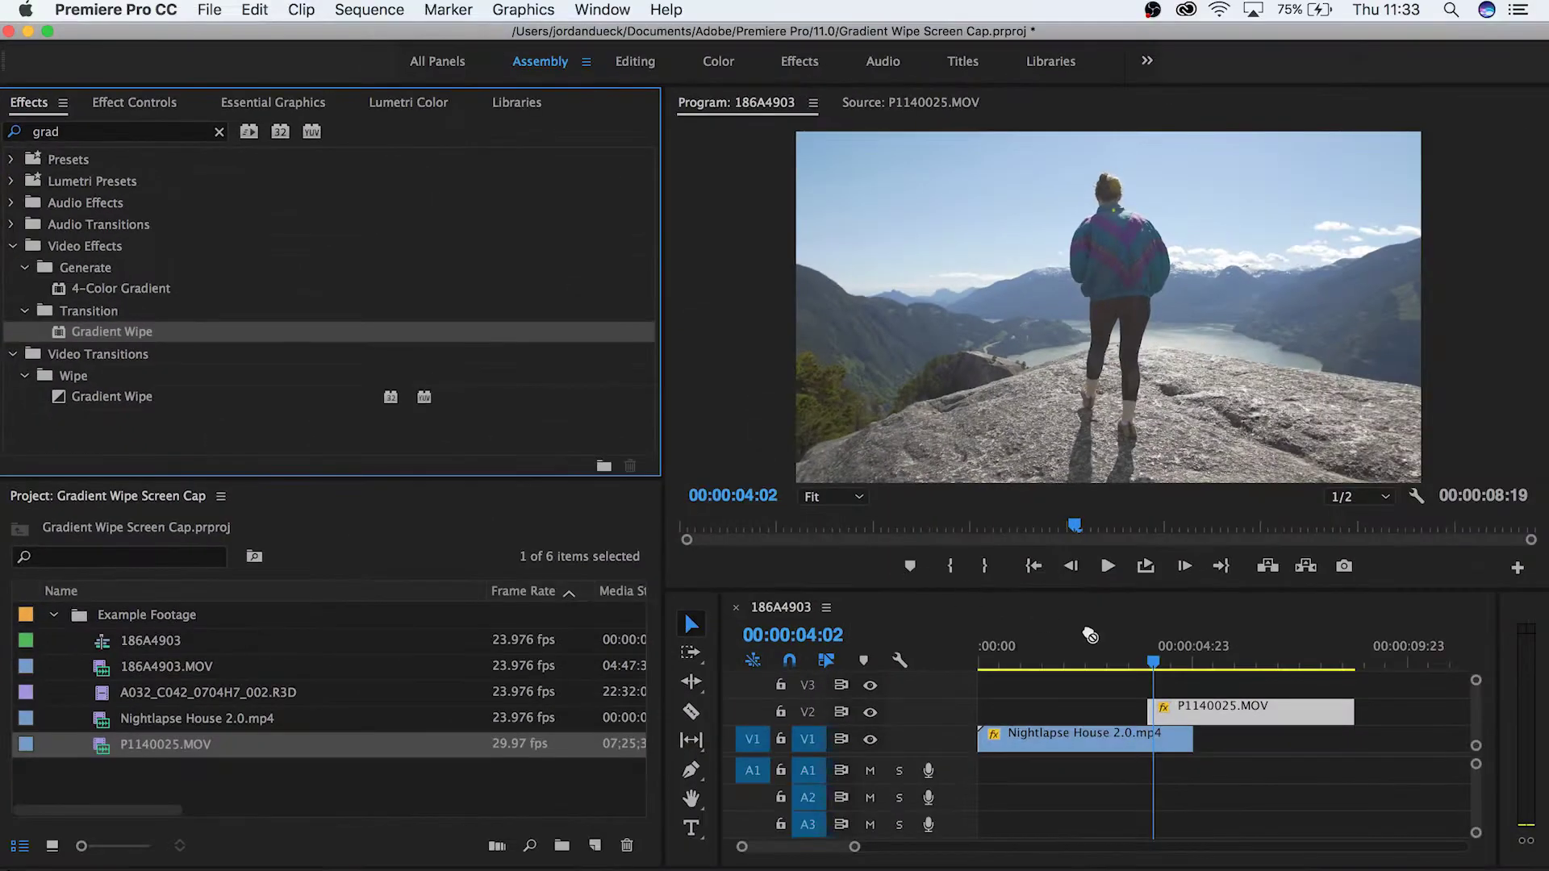
pyautogui.moveTo(1089, 635); pyautogui.dragTo(1200, 710)
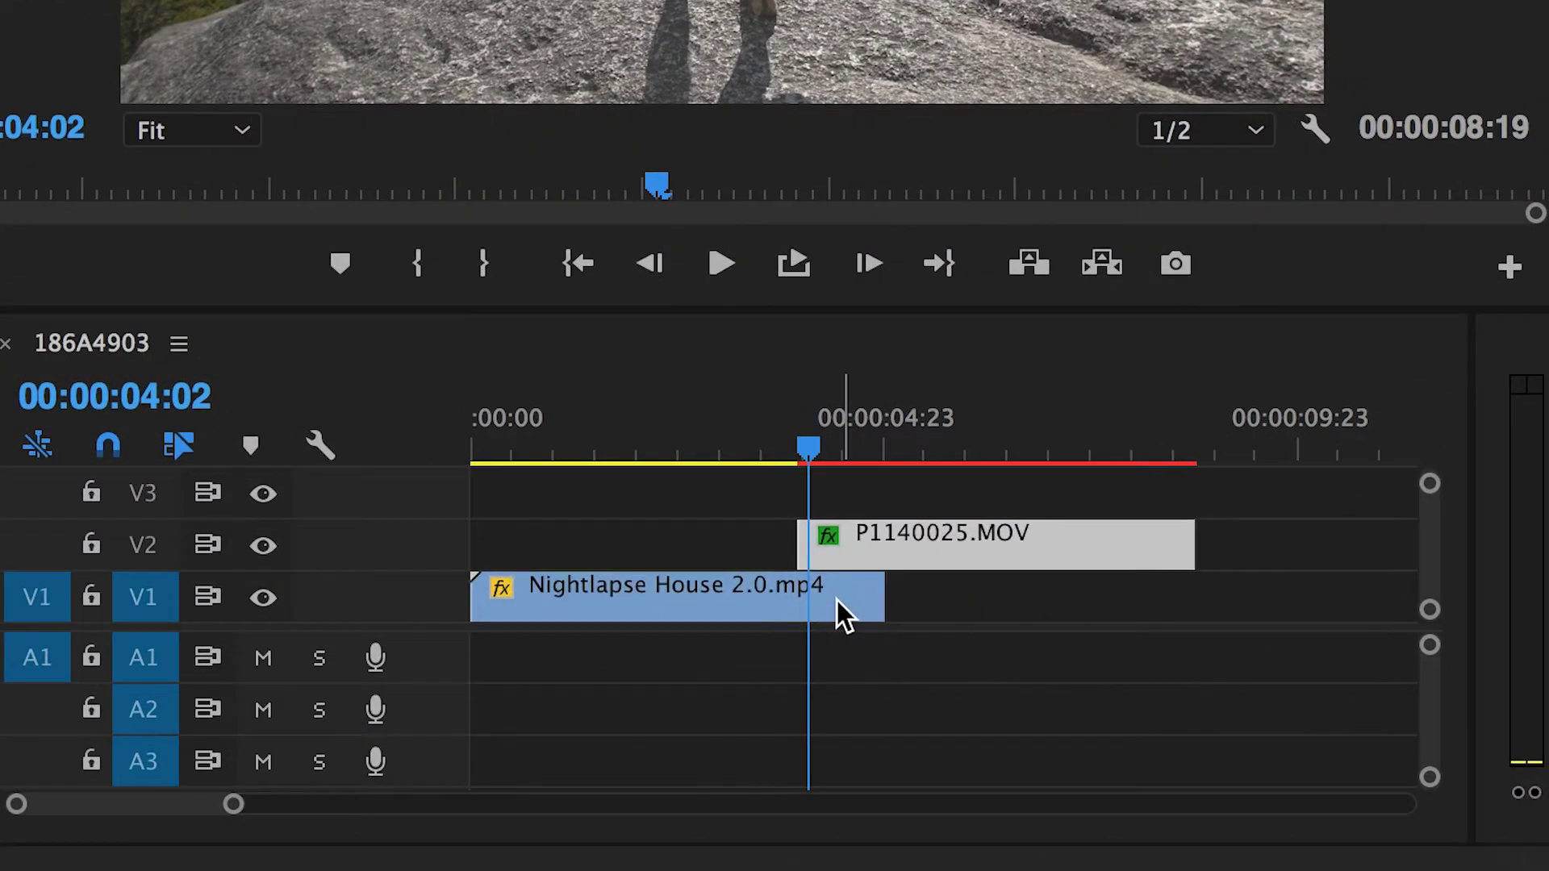
pyautogui.click(1167, 740)
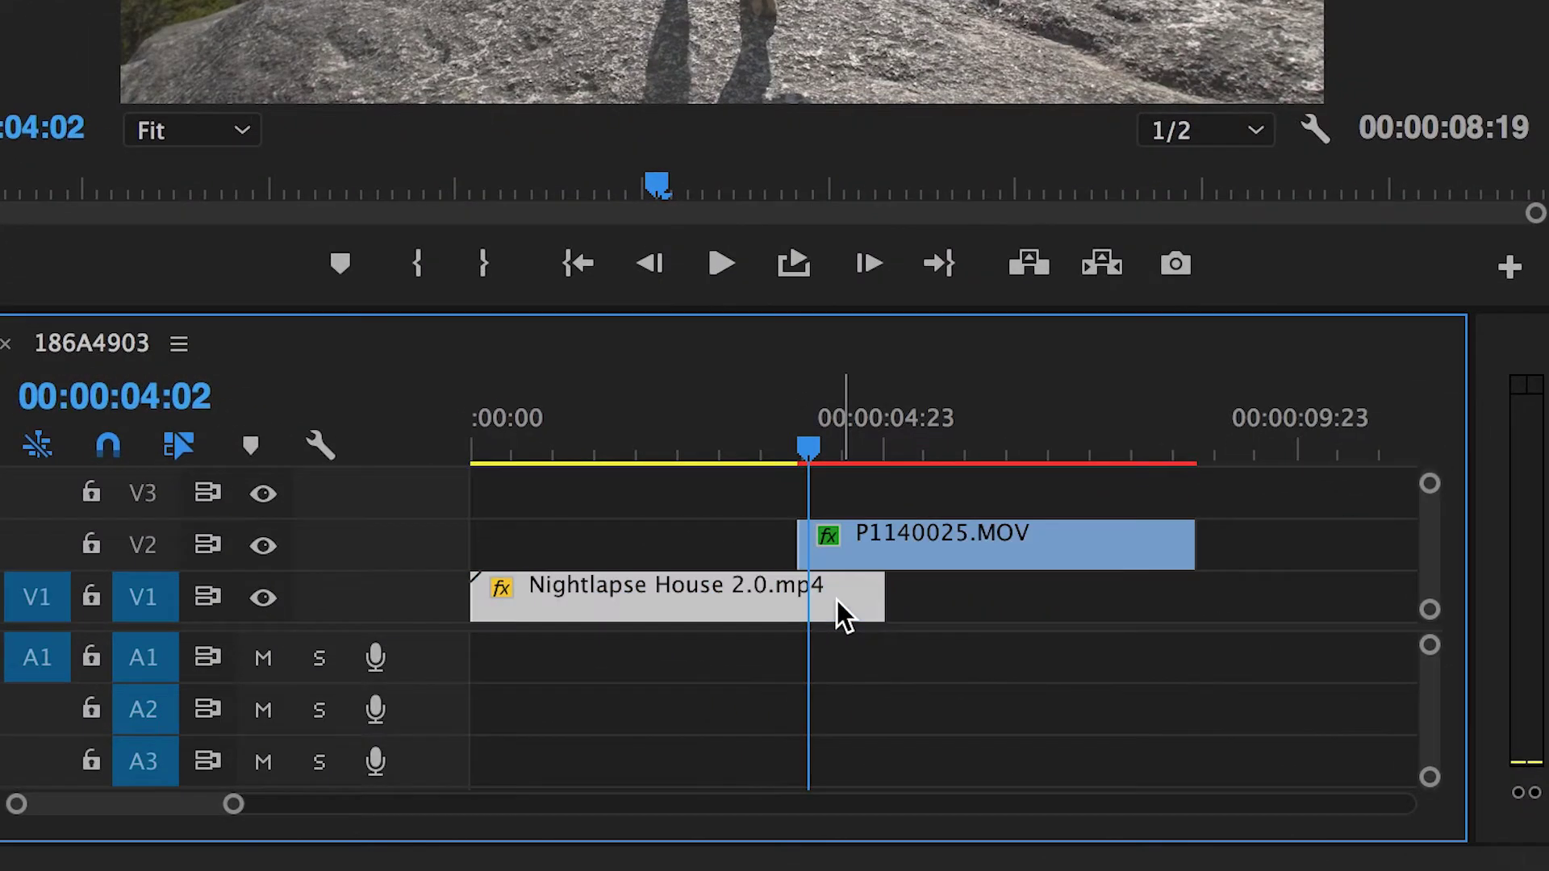
pyautogui.moveTo(835, 600); pyautogui.dragTo(838, 493)
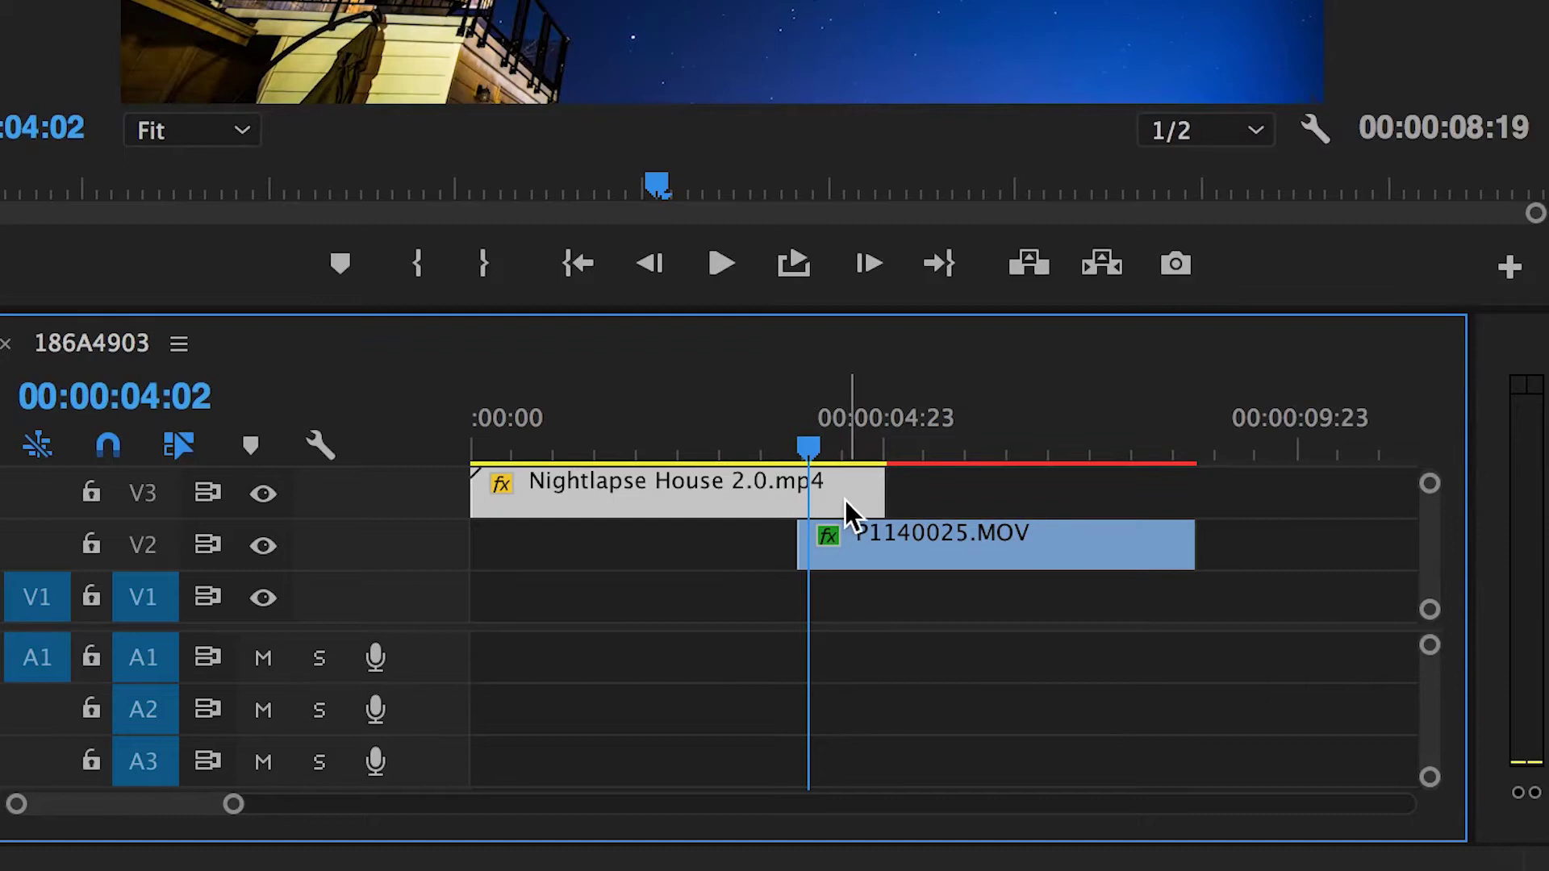
pyautogui.moveTo(844, 497); pyautogui.dragTo(844, 621)
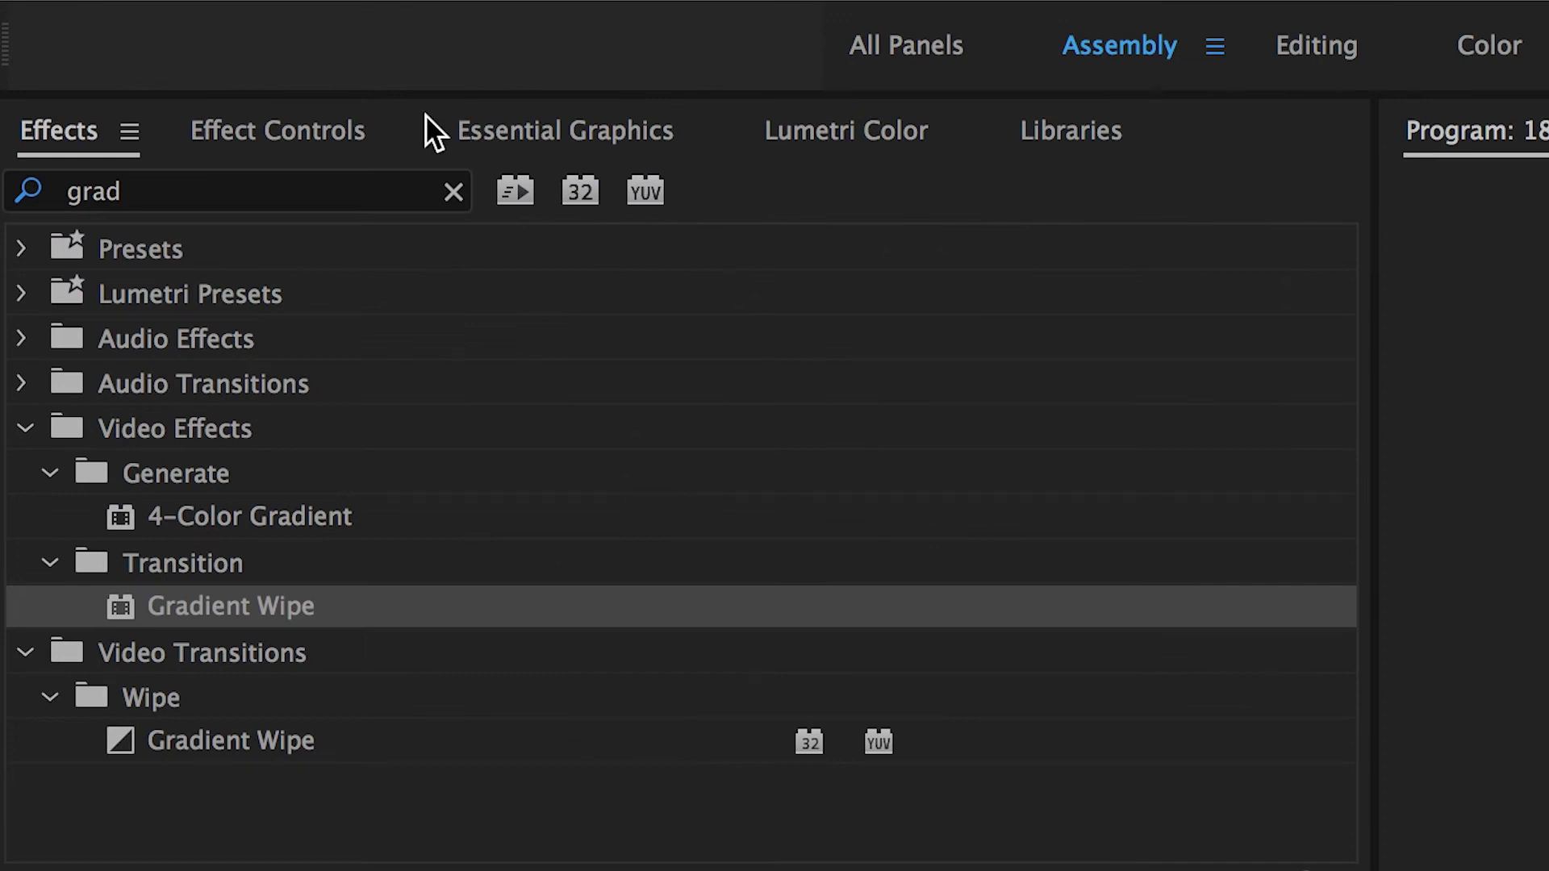
# - Adjust Transition Completion and set its first keyframe at 3:23
pyautogui.click(359, 132)
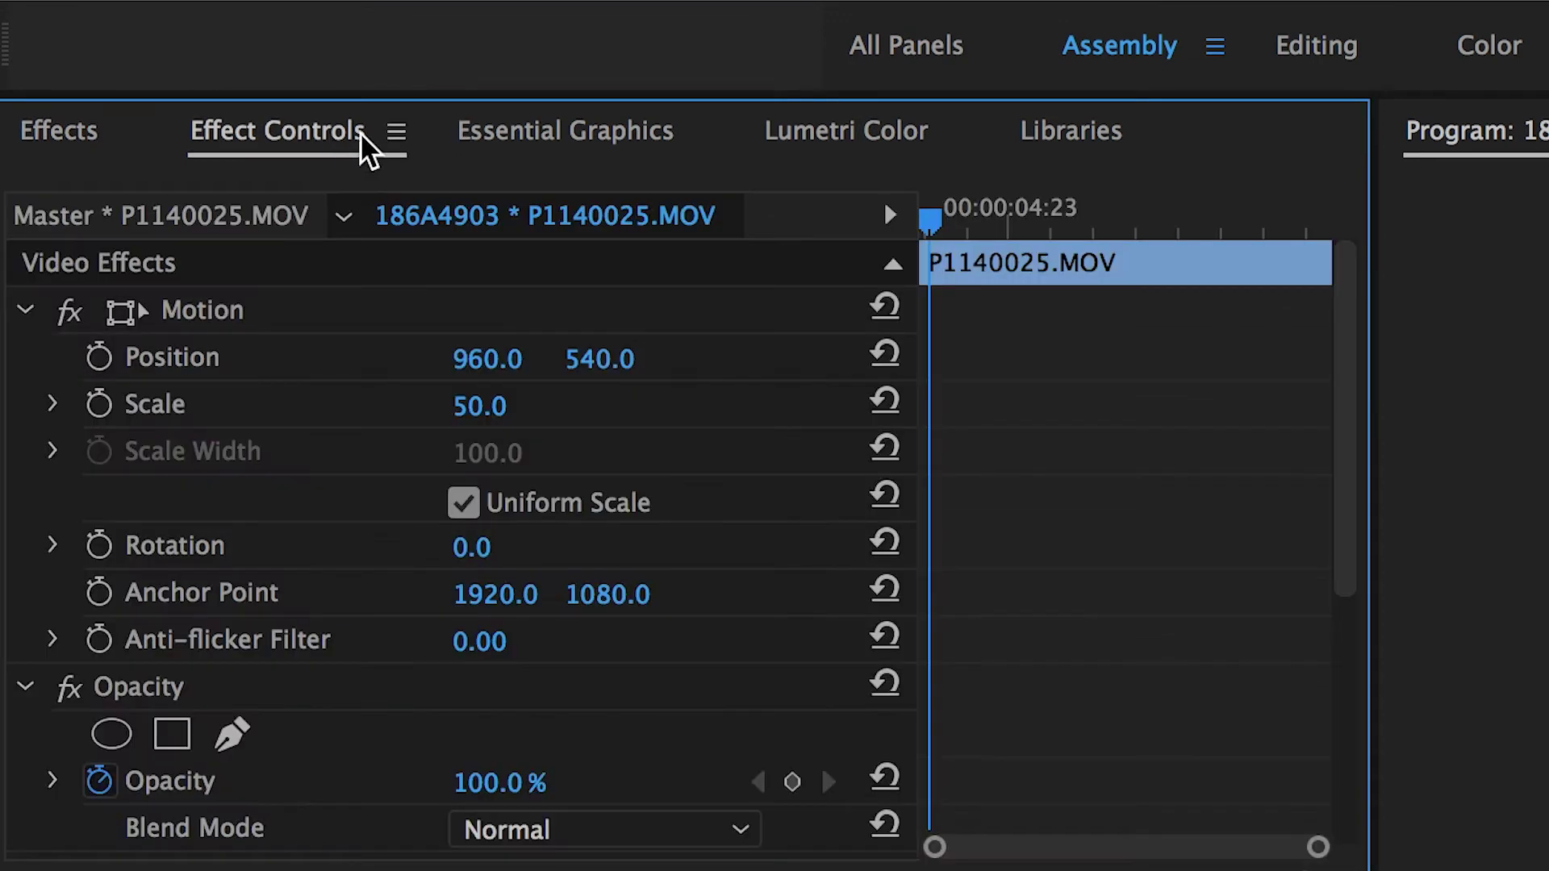
pyautogui.scroll(-3, 1128, 674)
pyautogui.scroll(-5, 1127, 659)
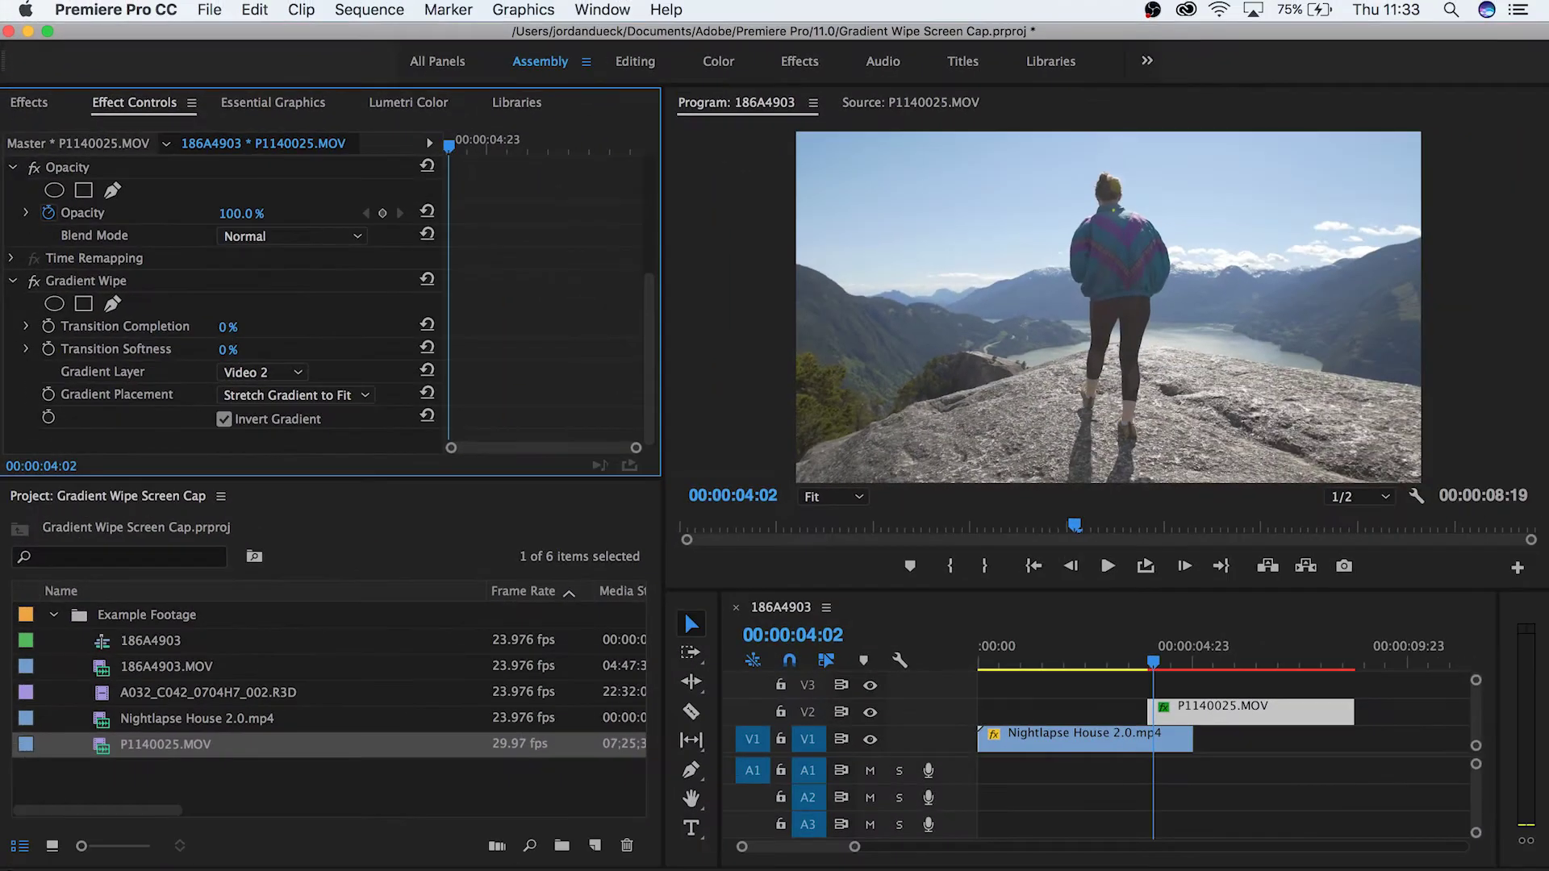
pyautogui.moveTo(228, 327); pyautogui.dragTo(355, 327)
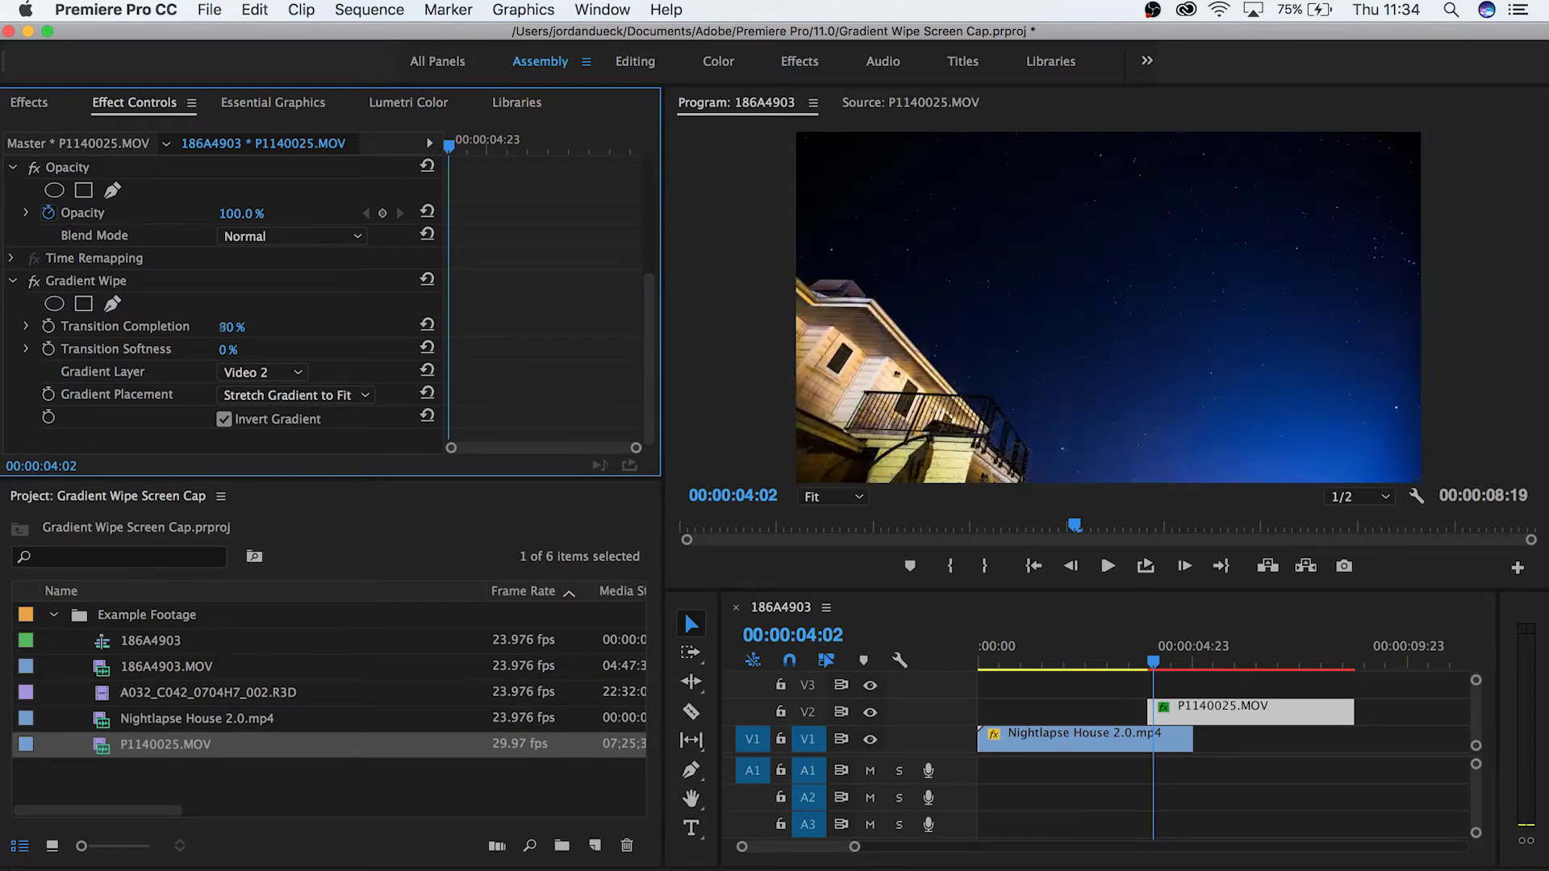
pyautogui.press('Left')
pyautogui.press('Left')
pyautogui.press('Left')
pyautogui.click(49, 328)
# - Set Transition Completion to 0 % at 5:01
pyautogui.click(1162, 682)
pyautogui.press('space')
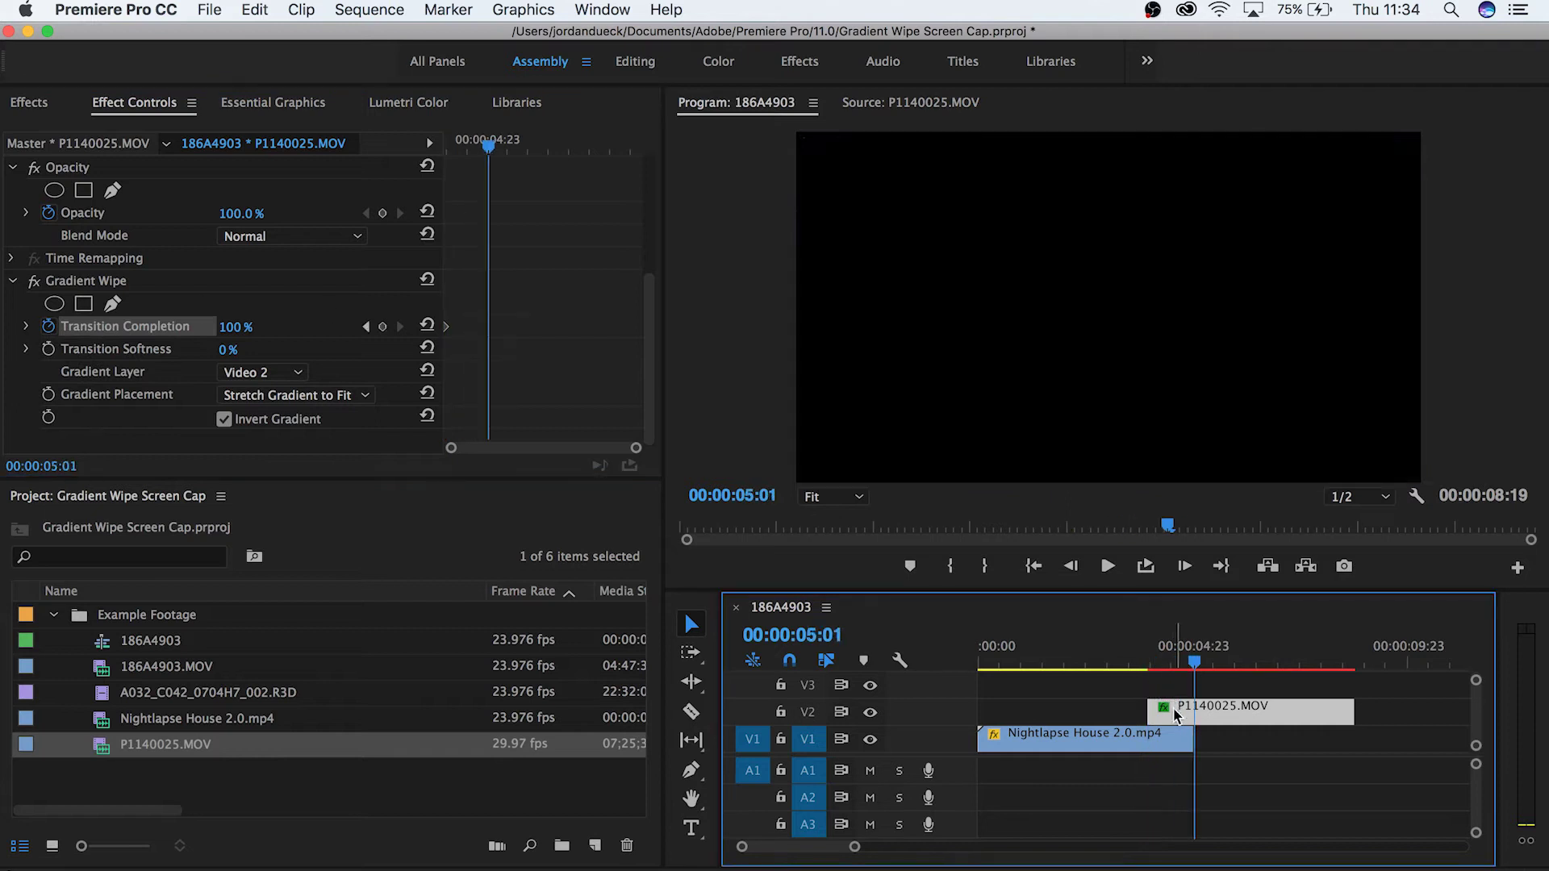
pyautogui.click(228, 327)
pyautogui.write('0')
pyautogui.press('Return')
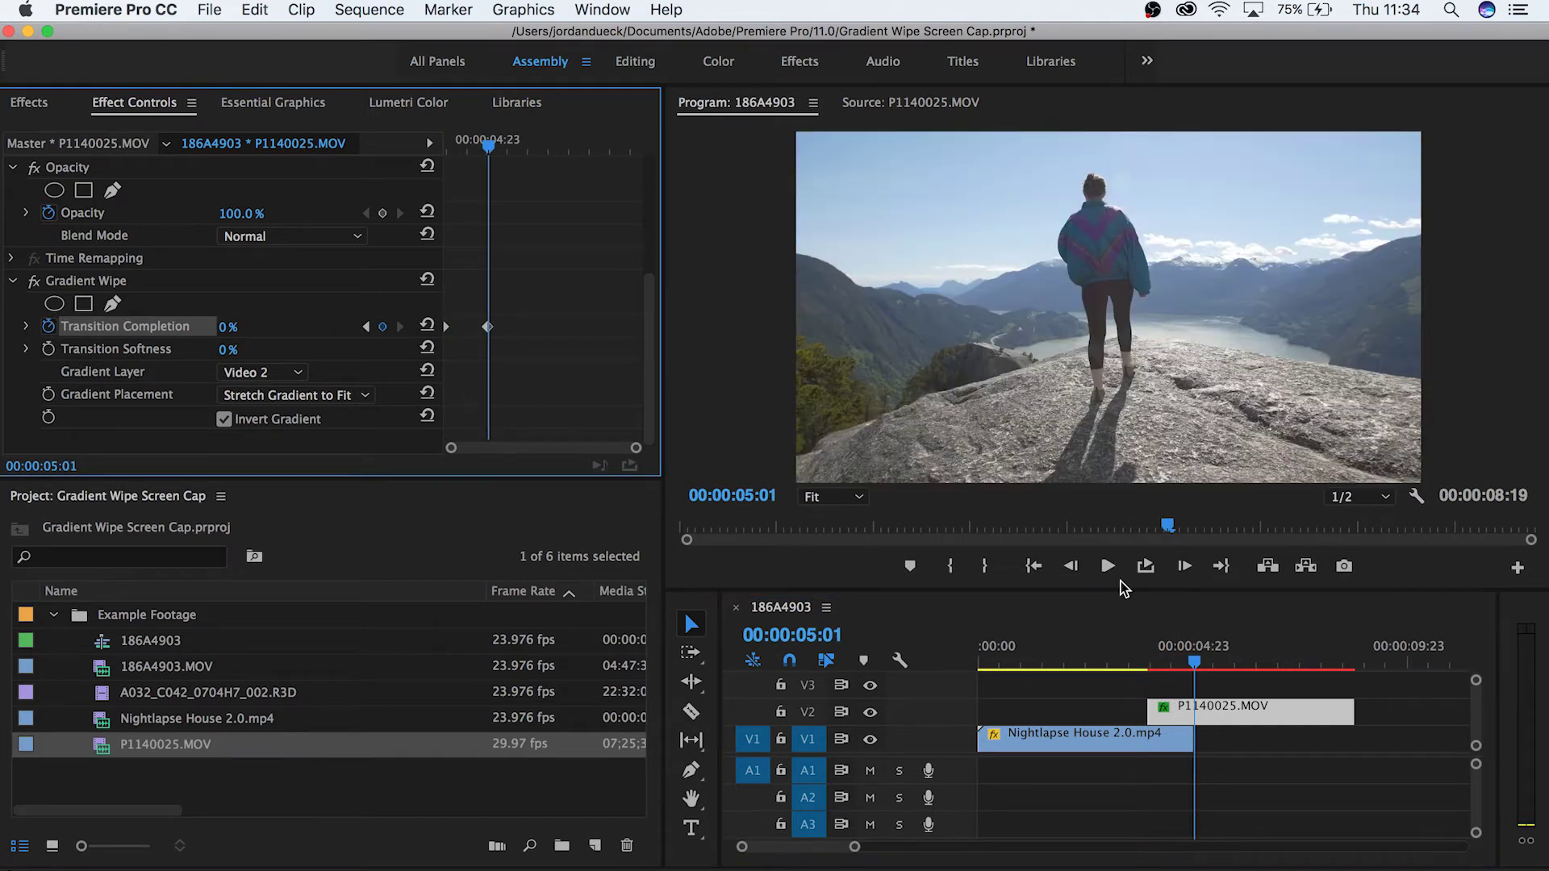
# - Play back the wipe and step frame by frame through the partial transition
pyautogui.click(1143, 646)
pyautogui.press('space')
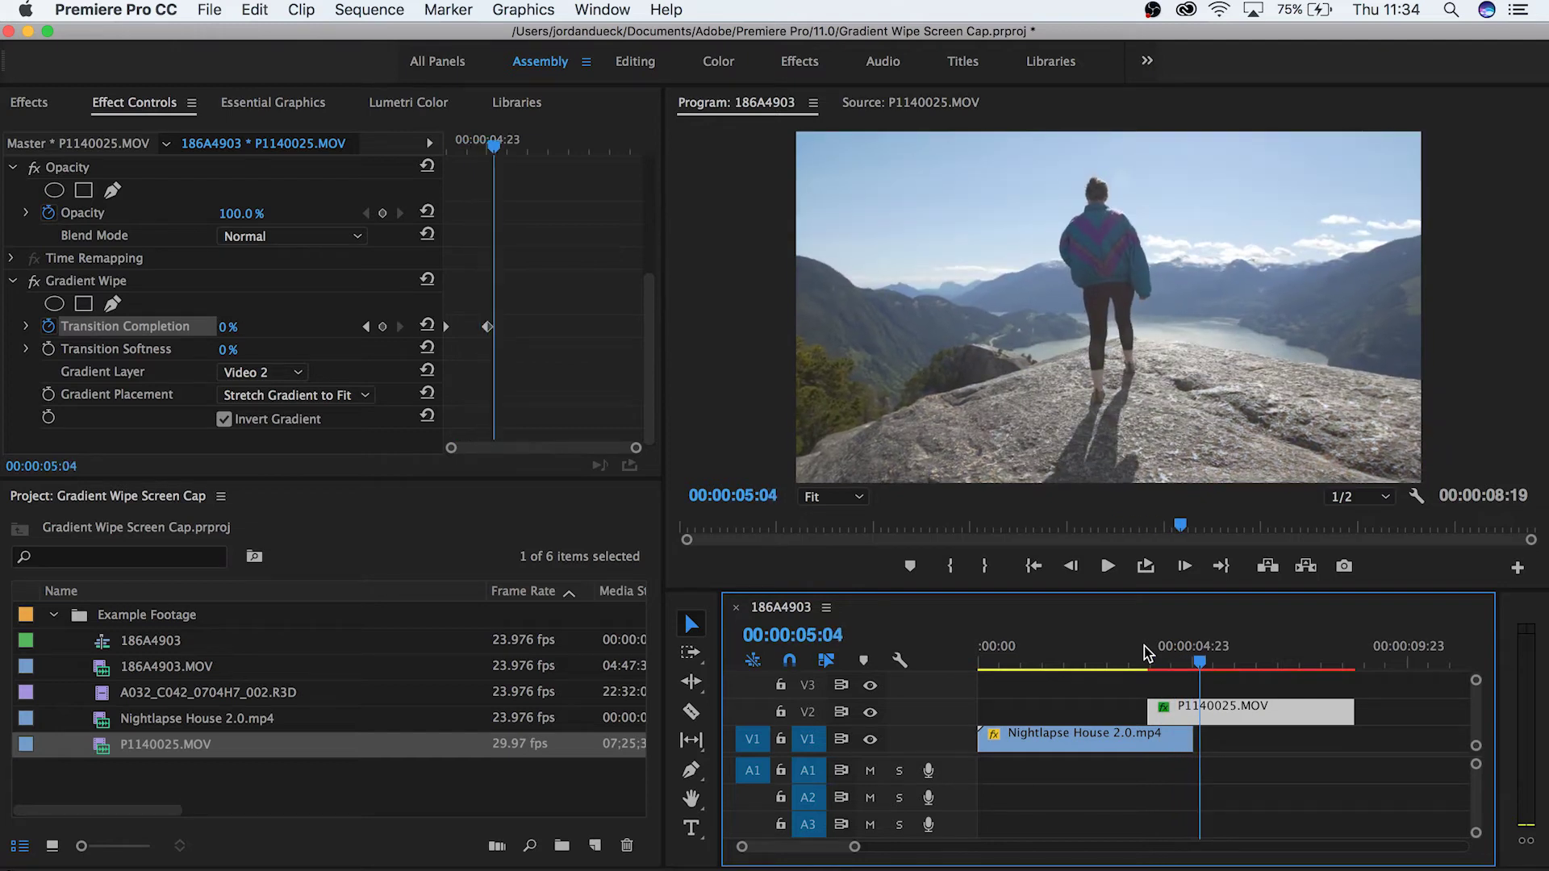
pyautogui.press('Left')
pyautogui.press('Left')
pyautogui.press('Left')
pyautogui.press('Left')
pyautogui.press('Left')
pyautogui.press('Left')
pyautogui.press('Left')
pyautogui.press('Left')
pyautogui.press('Left')
pyautogui.press('Right')
pyautogui.press('Right')
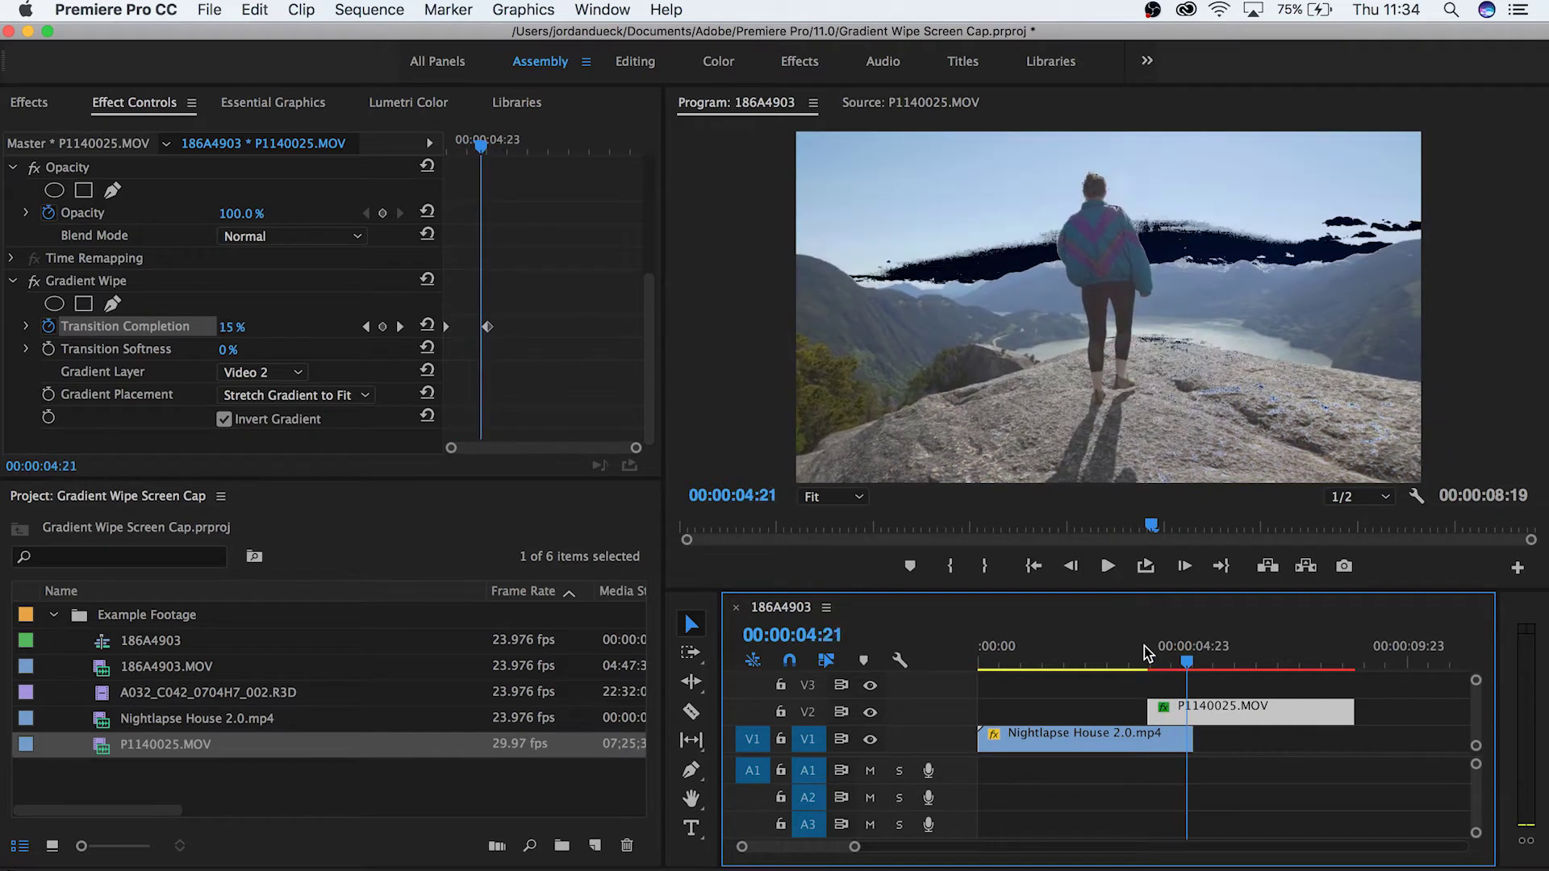
pyautogui.press('Left')
pyautogui.press('Left')
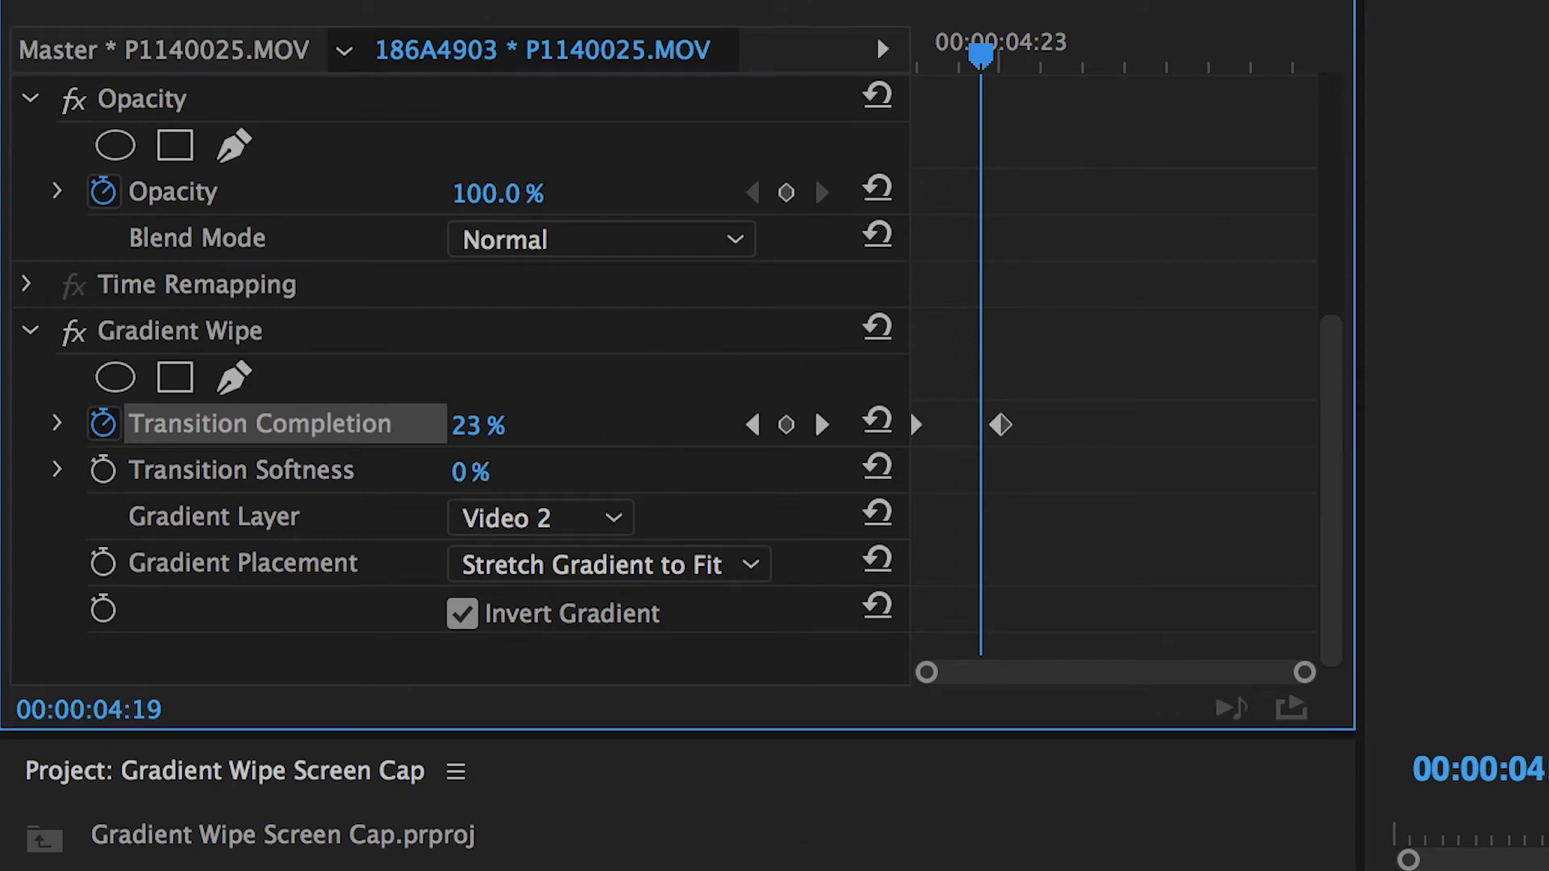
pyautogui.click(470, 475)
# - Try Transition Softness values of 10 % and then 3 %
pyautogui.write('10')
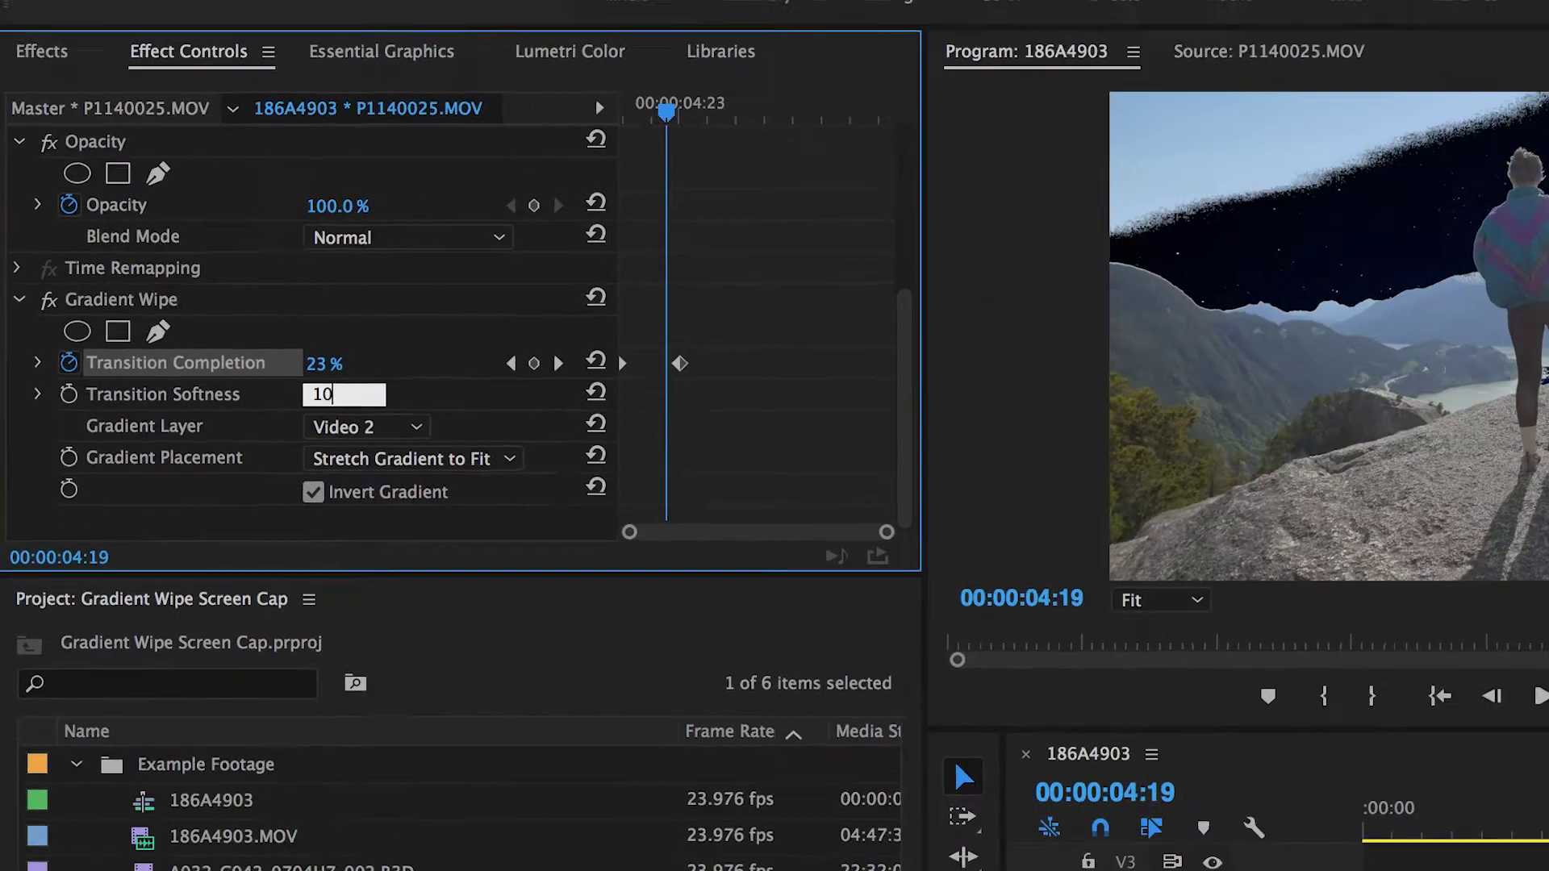
pyautogui.press('Return')
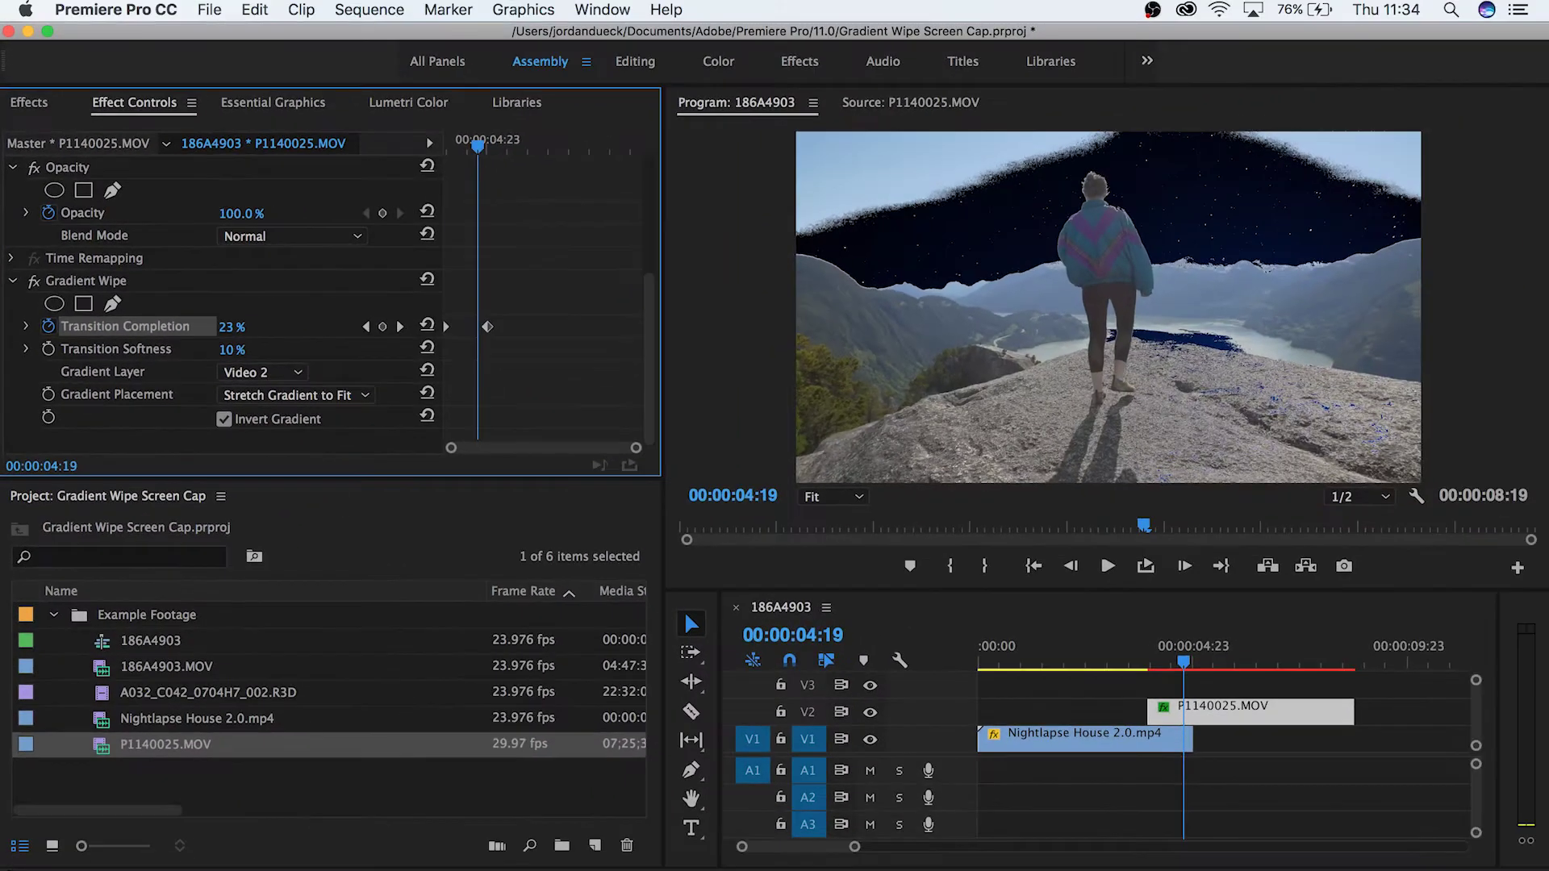
pyautogui.click(224, 352)
pyautogui.write('3')
pyautogui.press('Return')
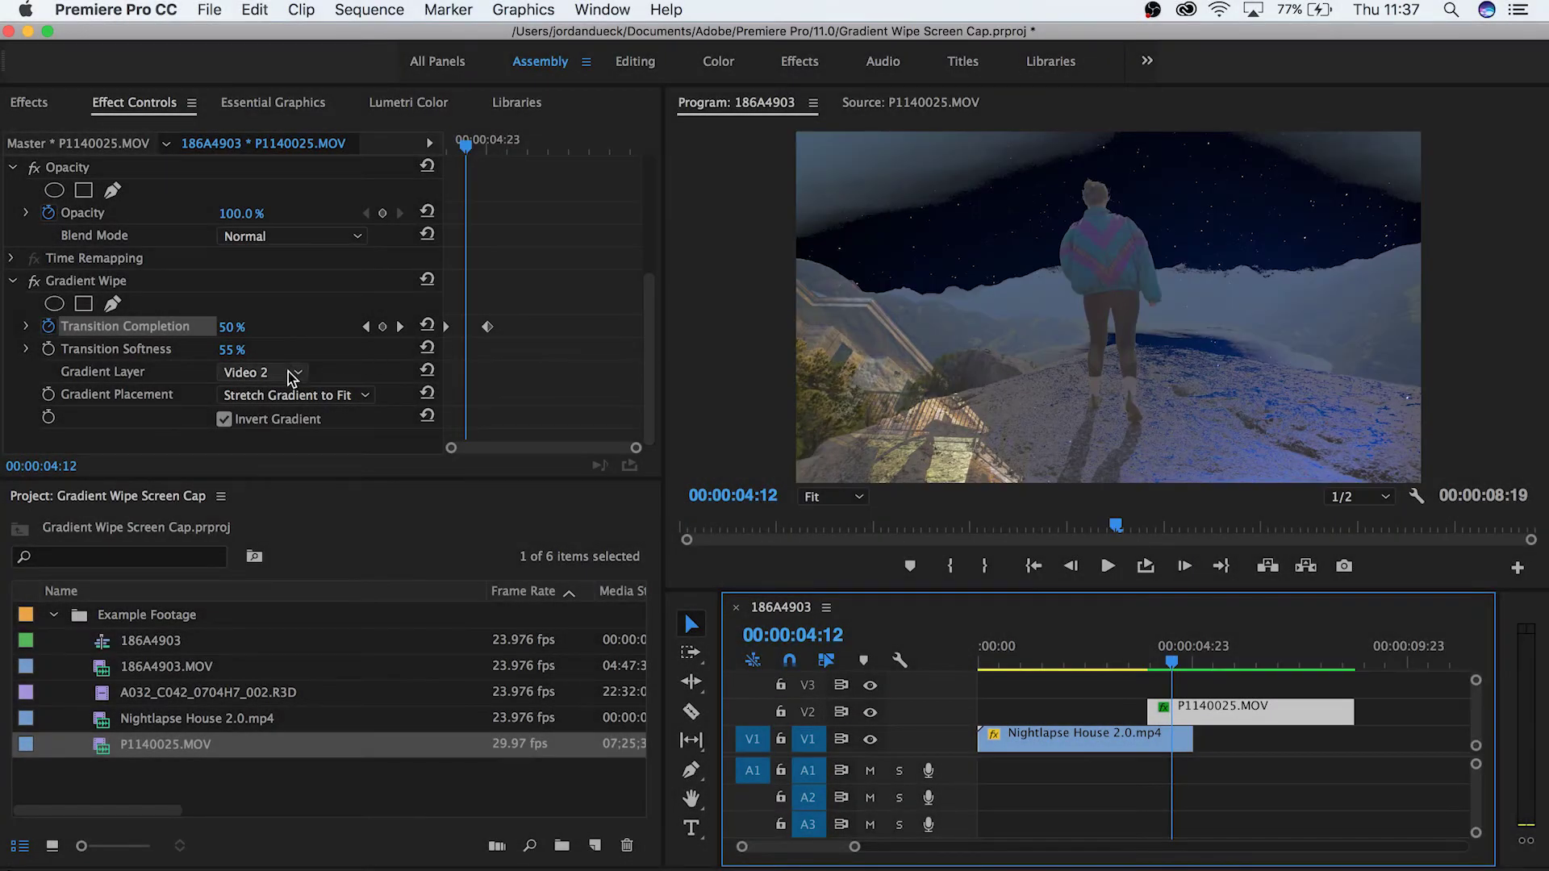
pyautogui.click(292, 378)
# - Try Video 1 as the gradient layer and preview the wipe
pyautogui.click(274, 462)
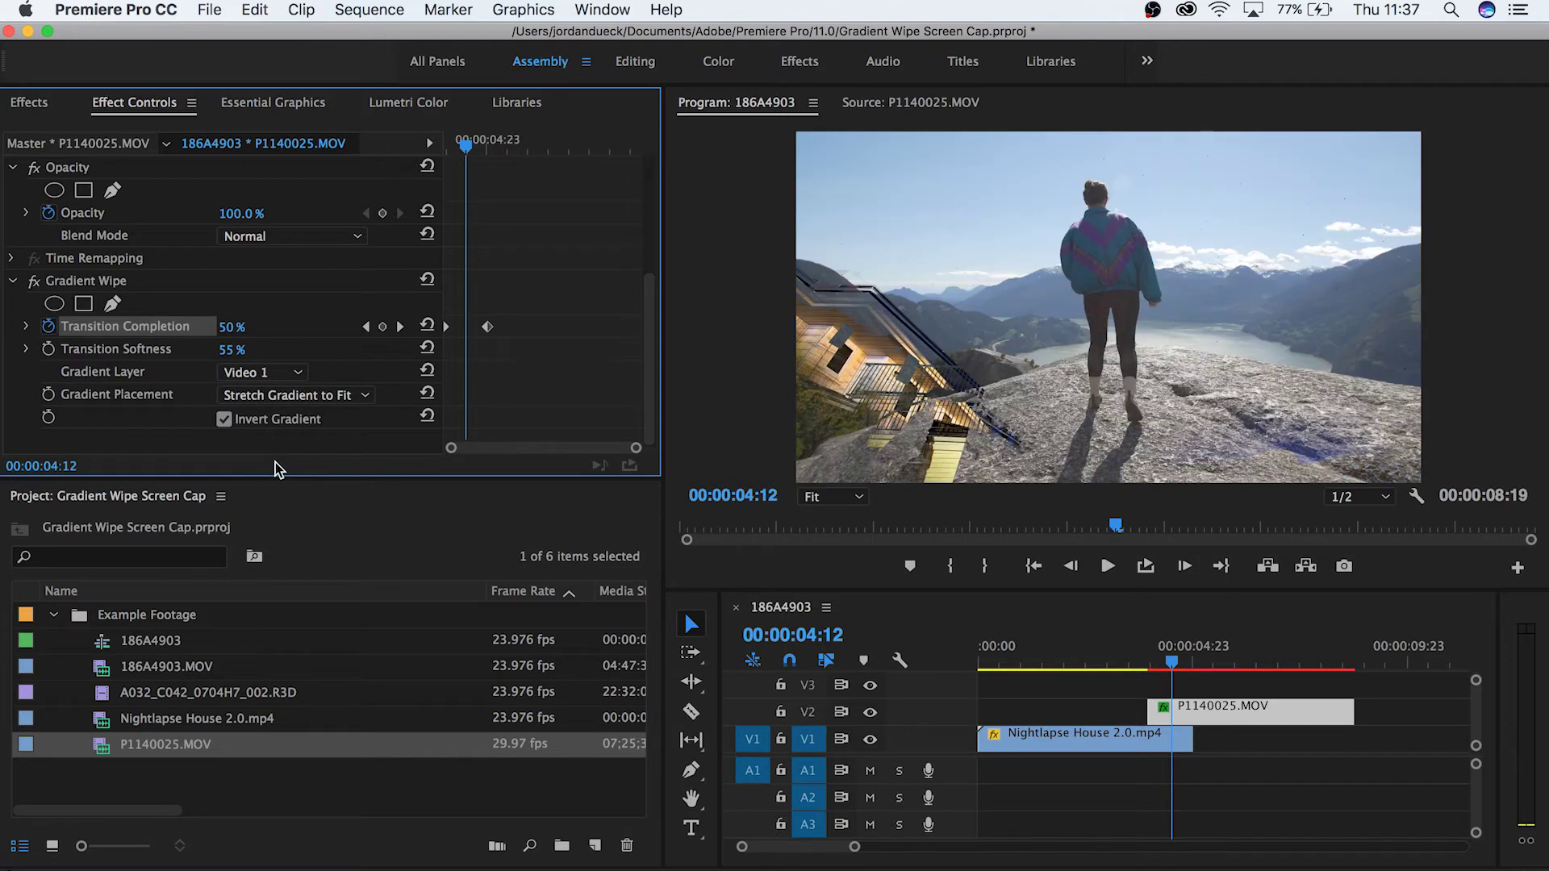
pyautogui.press('Return')
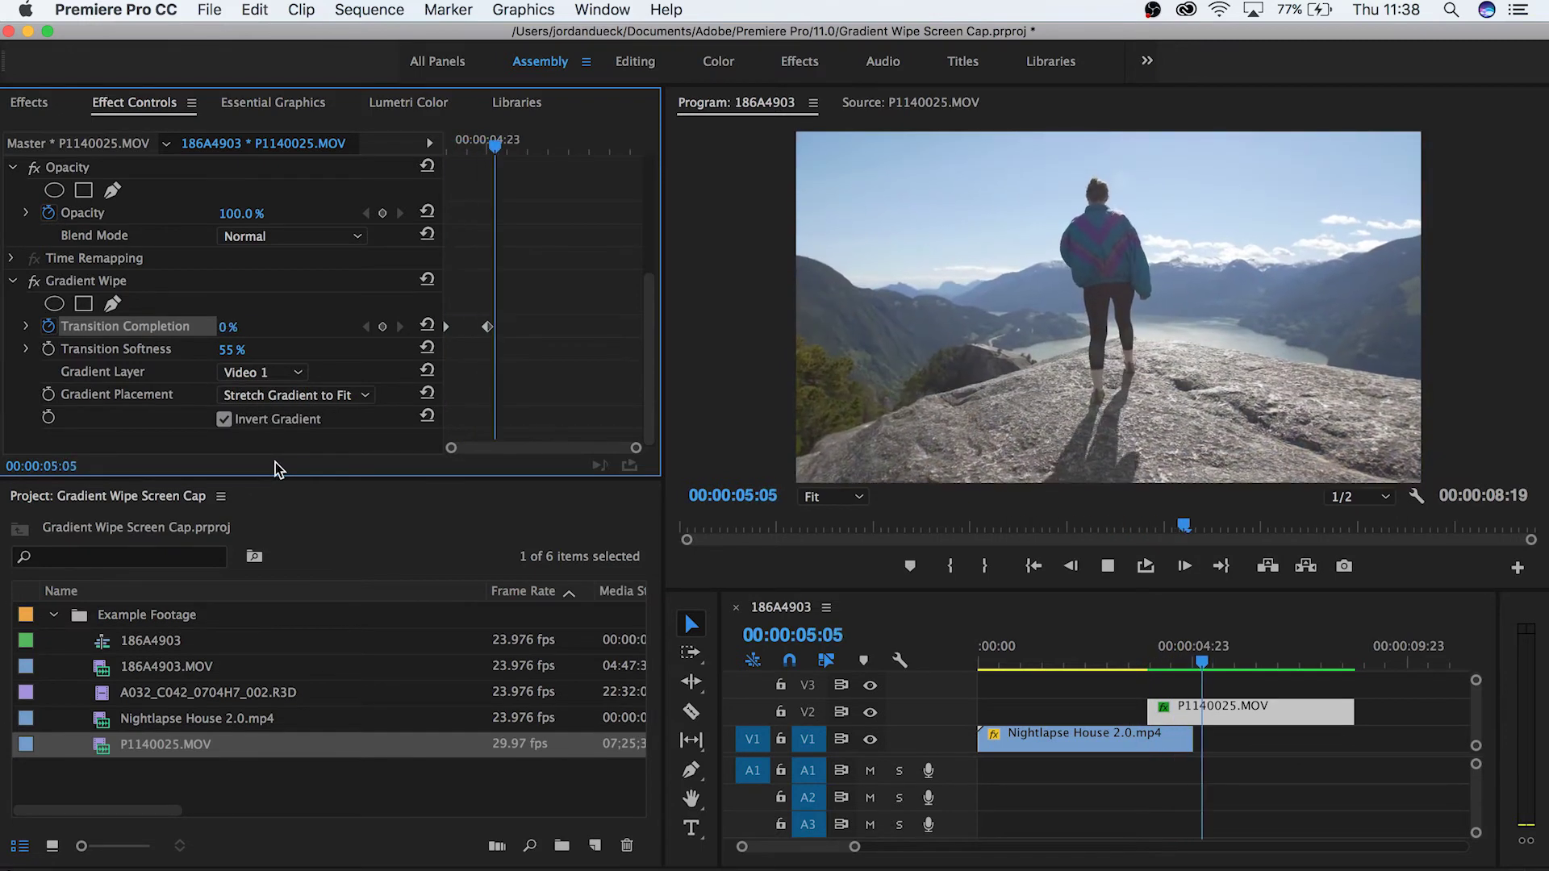
pyautogui.moveTo(1105, 663); pyautogui.dragTo(1178, 678)
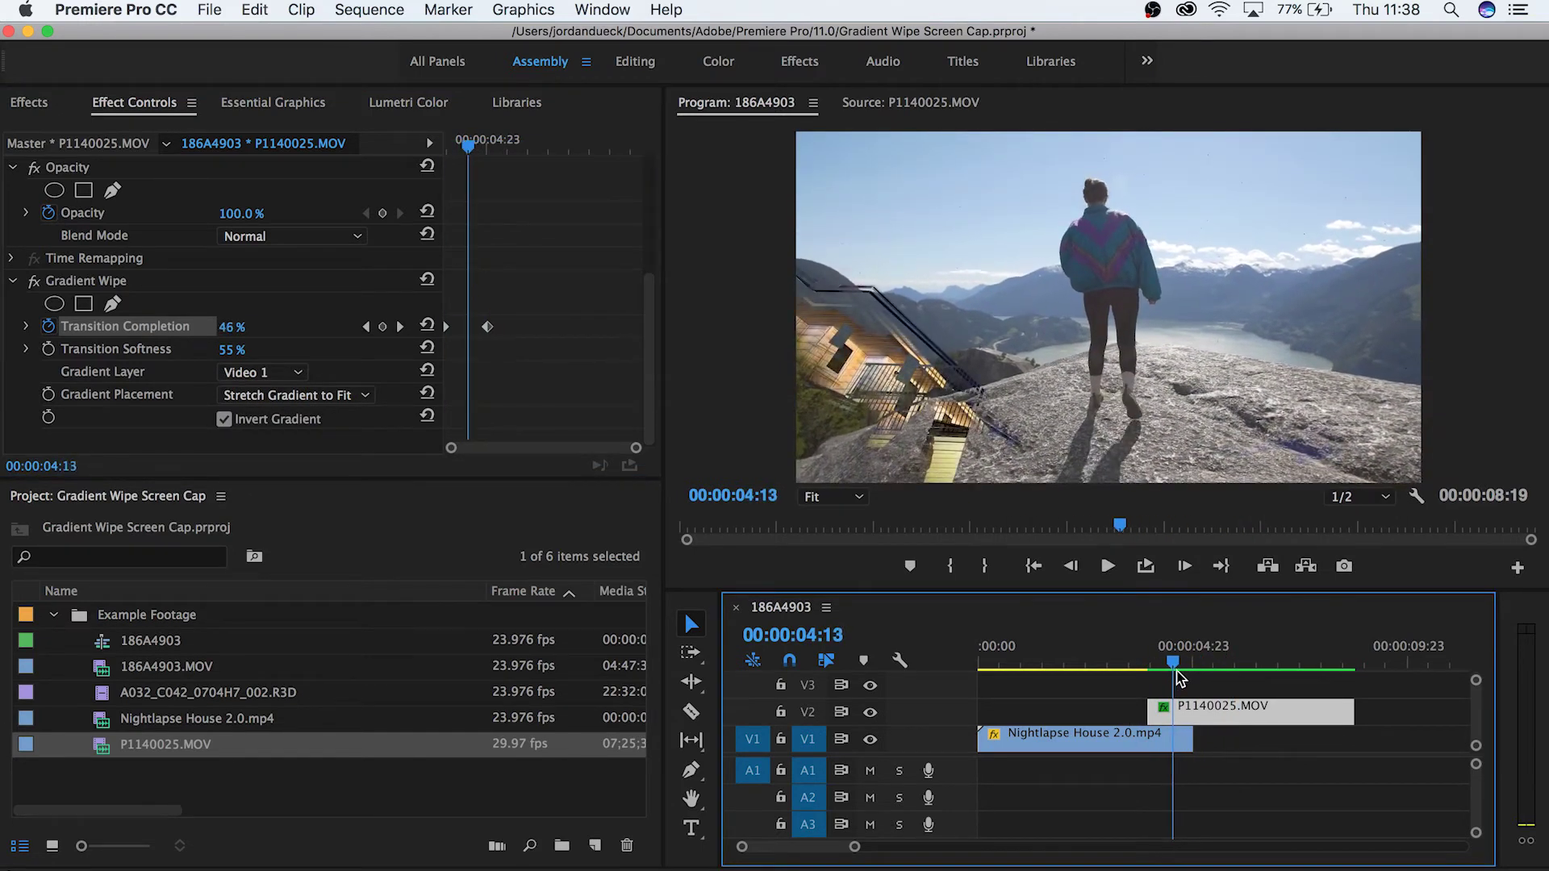
# - Switch the gradient layer back to Video 2, uncheck Invert Gradient, and preview
pyautogui.click(290, 375)
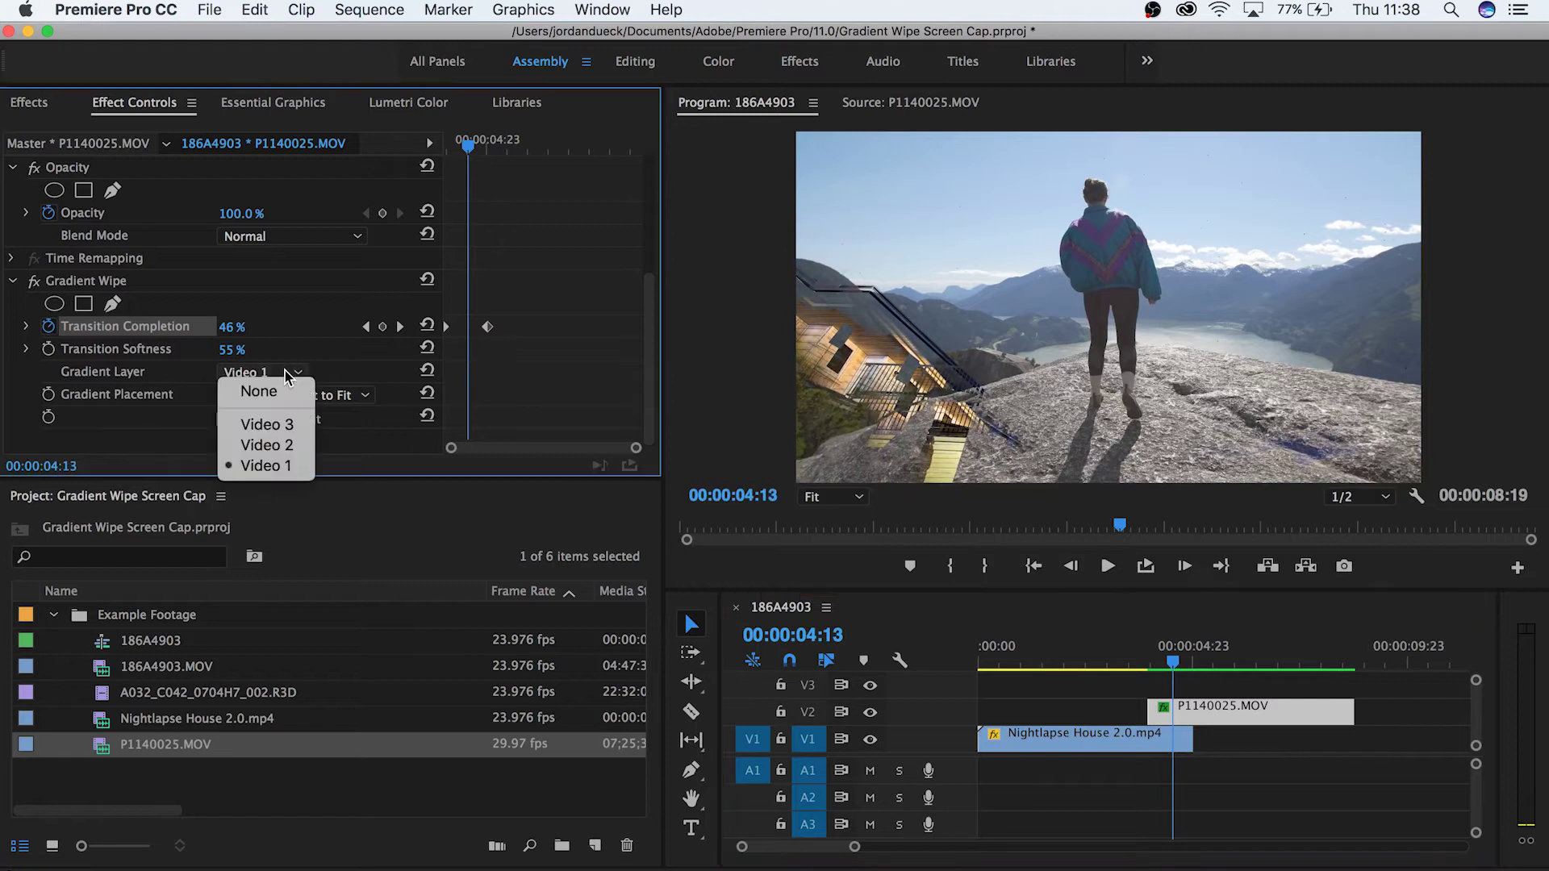
pyautogui.click(284, 445)
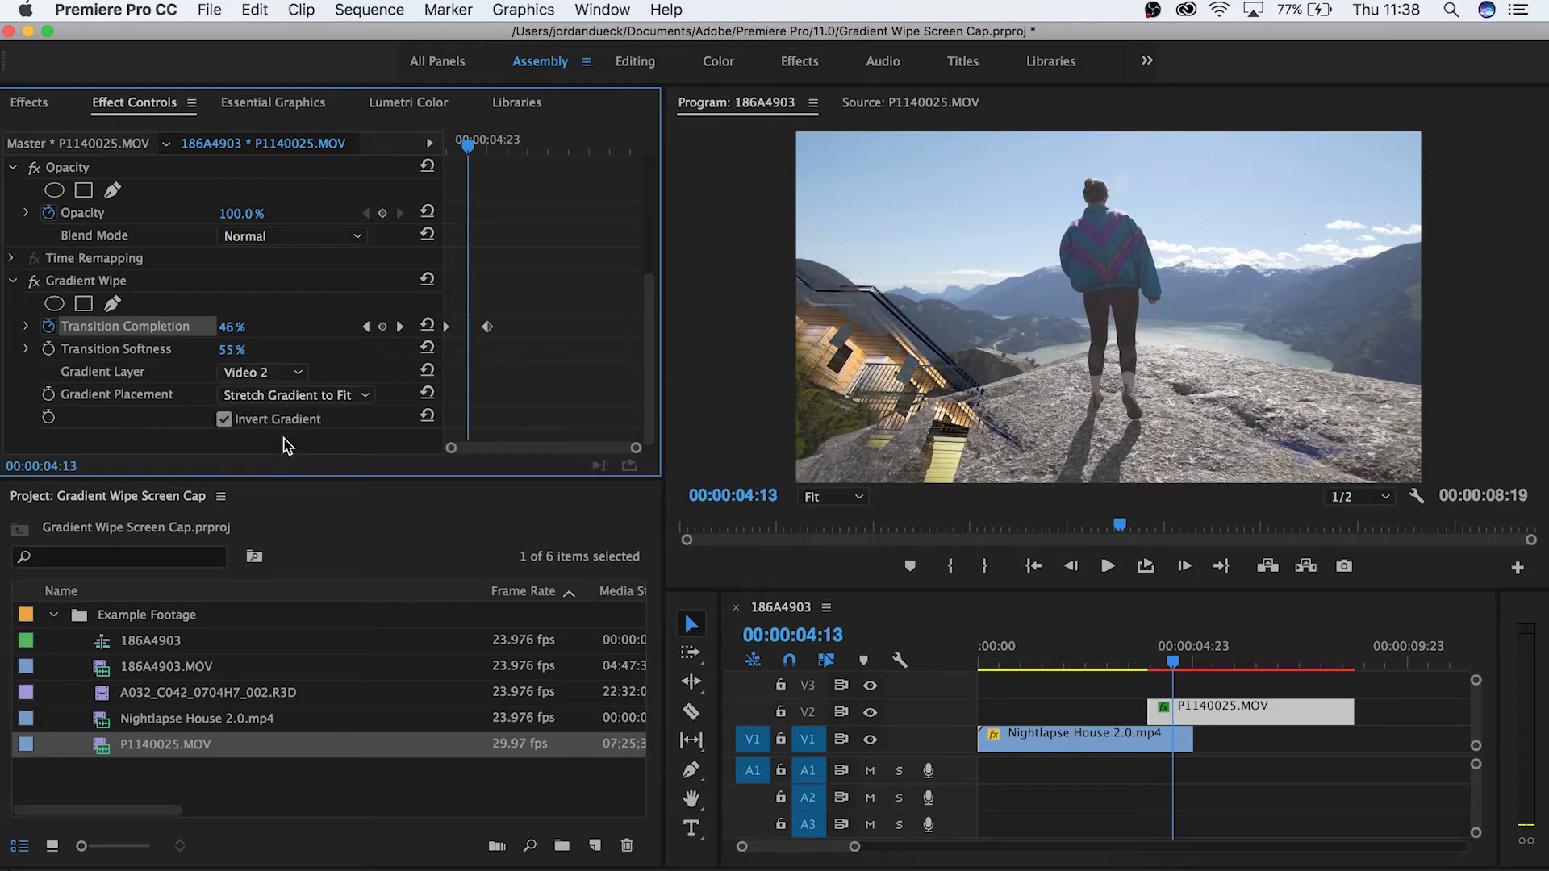
pyautogui.click(222, 419)
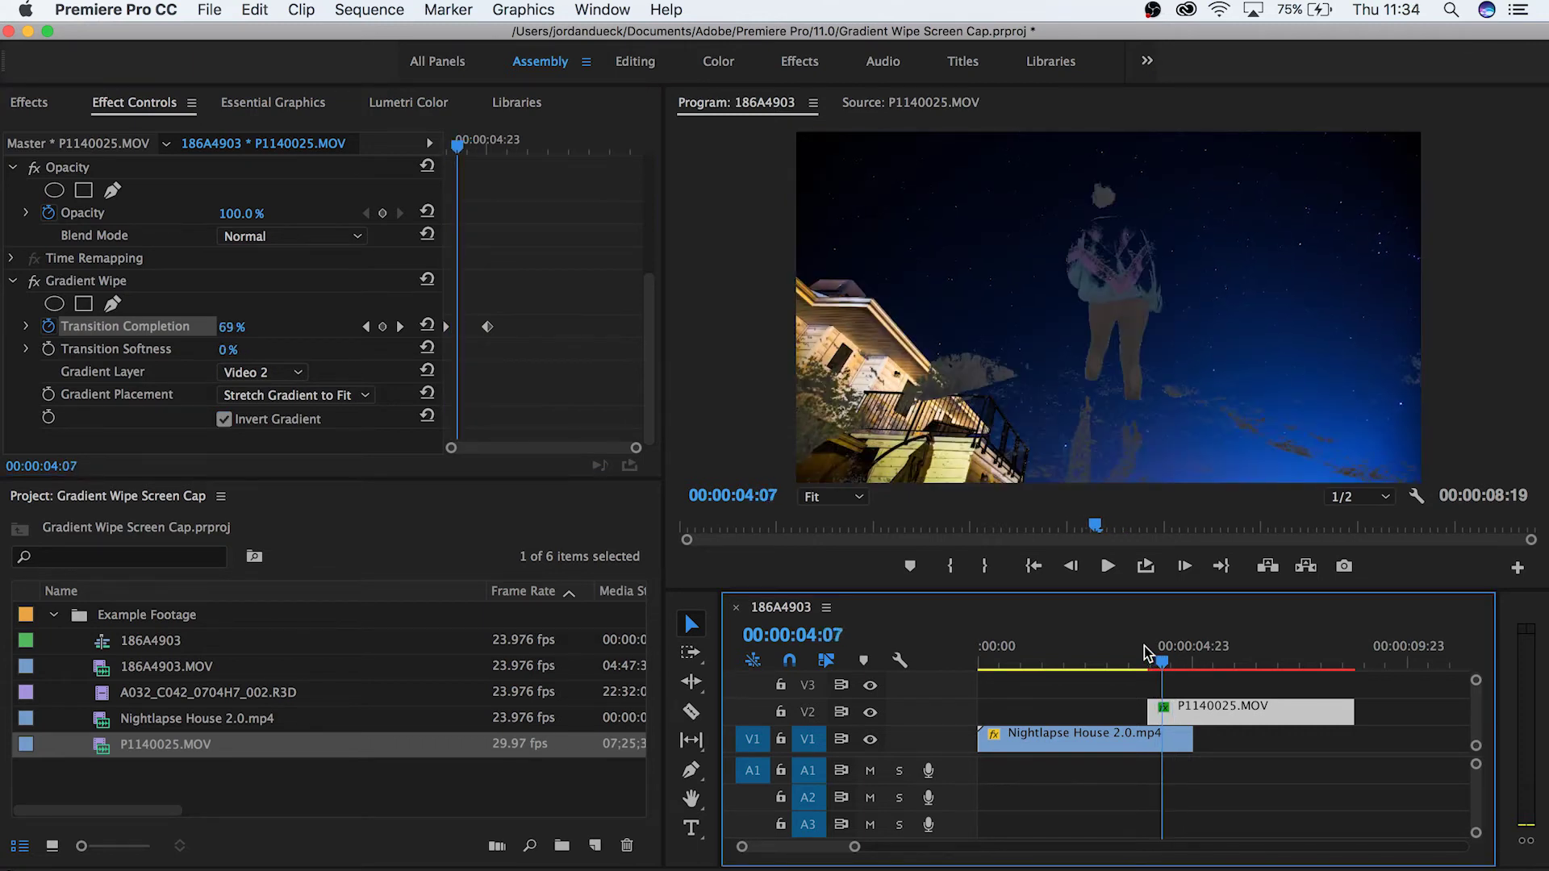
pyautogui.press('Right')
pyautogui.press('Right')
pyautogui.press('Right')
pyautogui.press('Right')
pyautogui.press('Right')
pyautogui.press('Right')
pyautogui.press('Right')
pyautogui.press('Right')
pyautogui.press('Right')
pyautogui.press('Right')
pyautogui.press('Right')
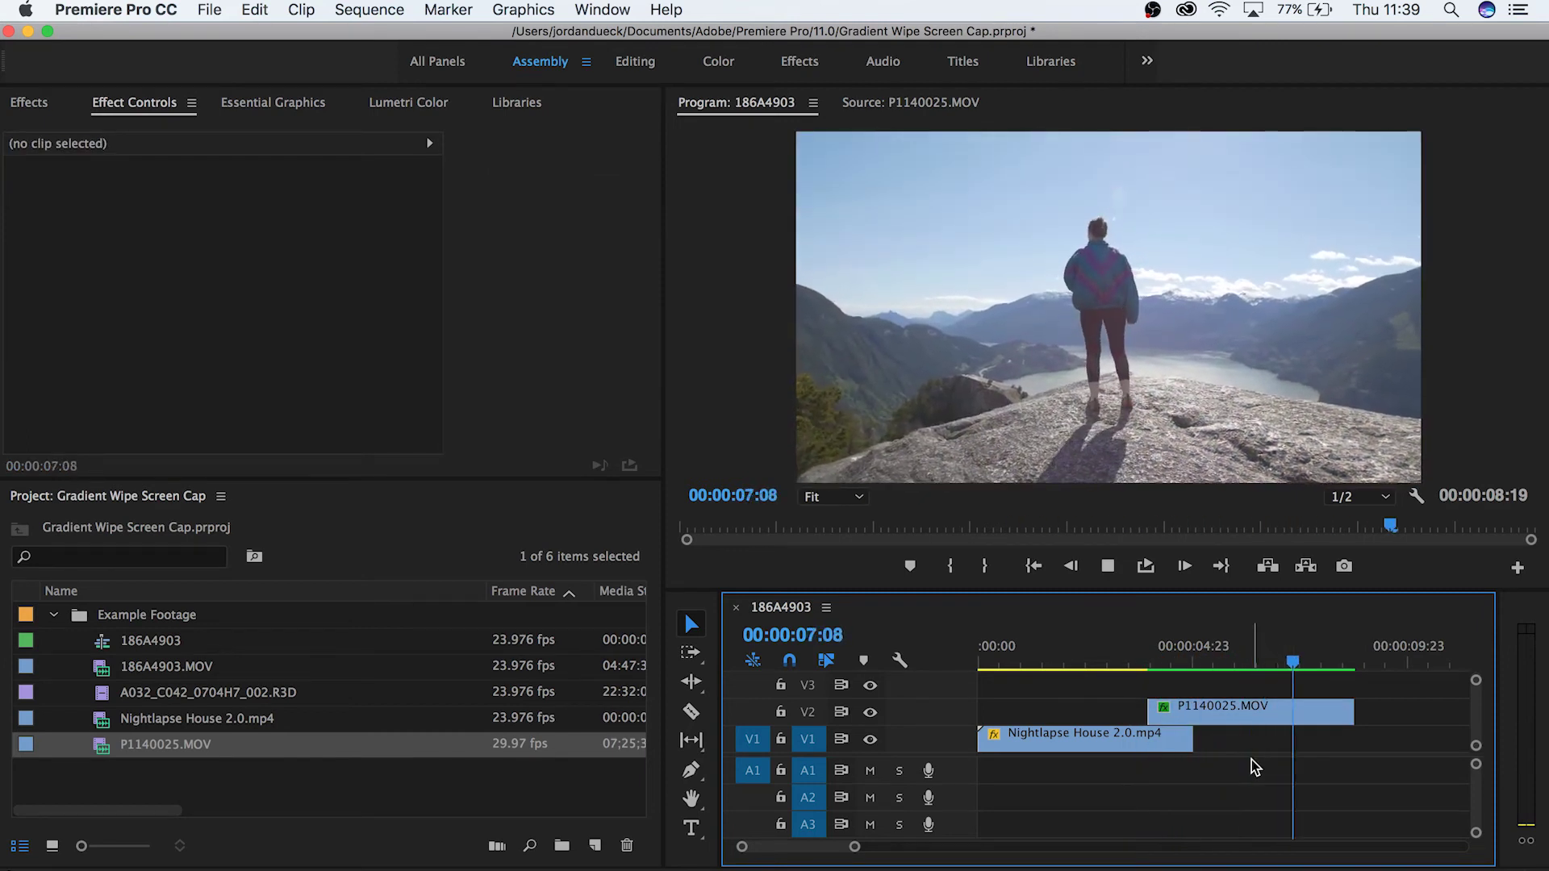
# - Place the fireworks clip A032_C042_0704H7_002.R3D on V1 at 07:18
pyautogui.press('space')
pyautogui.doubleClick(208, 692)
pyautogui.moveTo(1213, 523); pyautogui.dragTo(1323, 738)
# - Keyframe Transition Completion from 07:18 to 100 % at 08:17, then render and play
pyautogui.click(1290, 712)
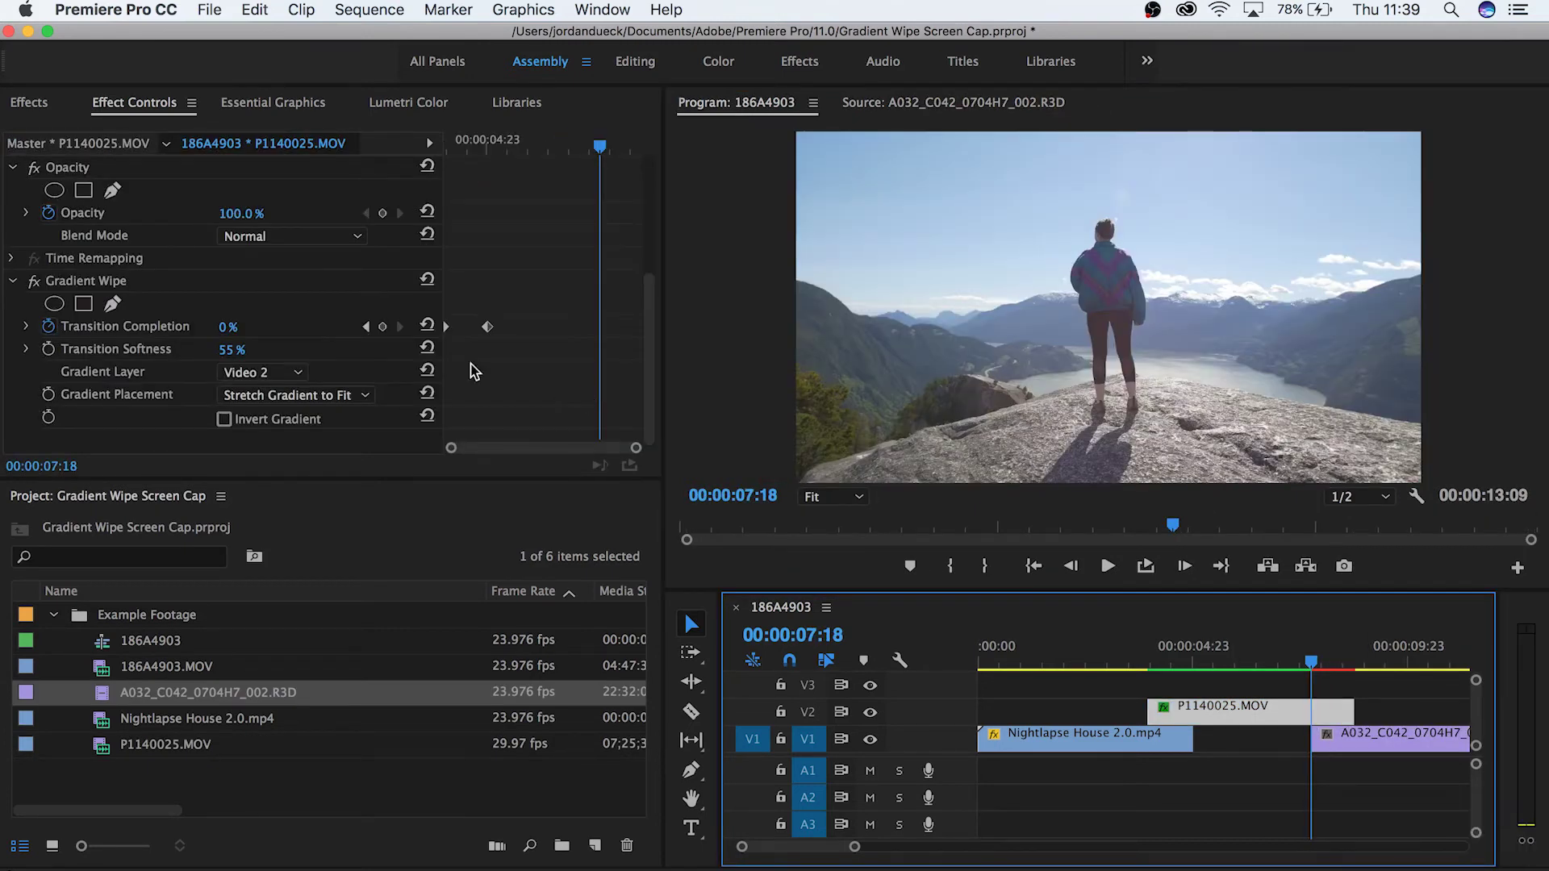
pyautogui.click(385, 327)
pyautogui.click(1316, 660)
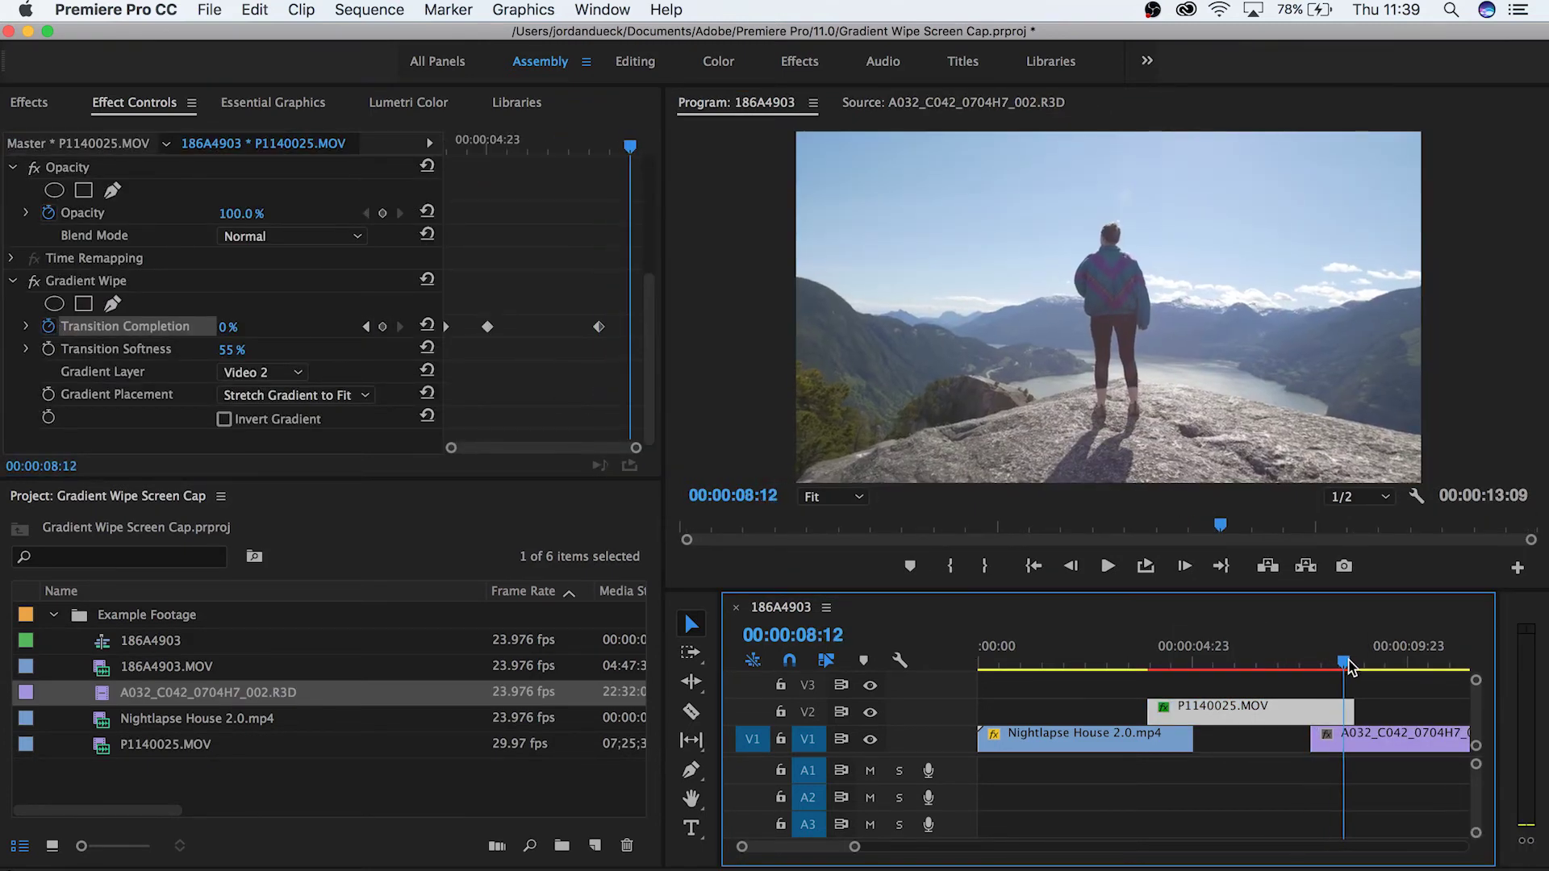
pyautogui.click(219, 328)
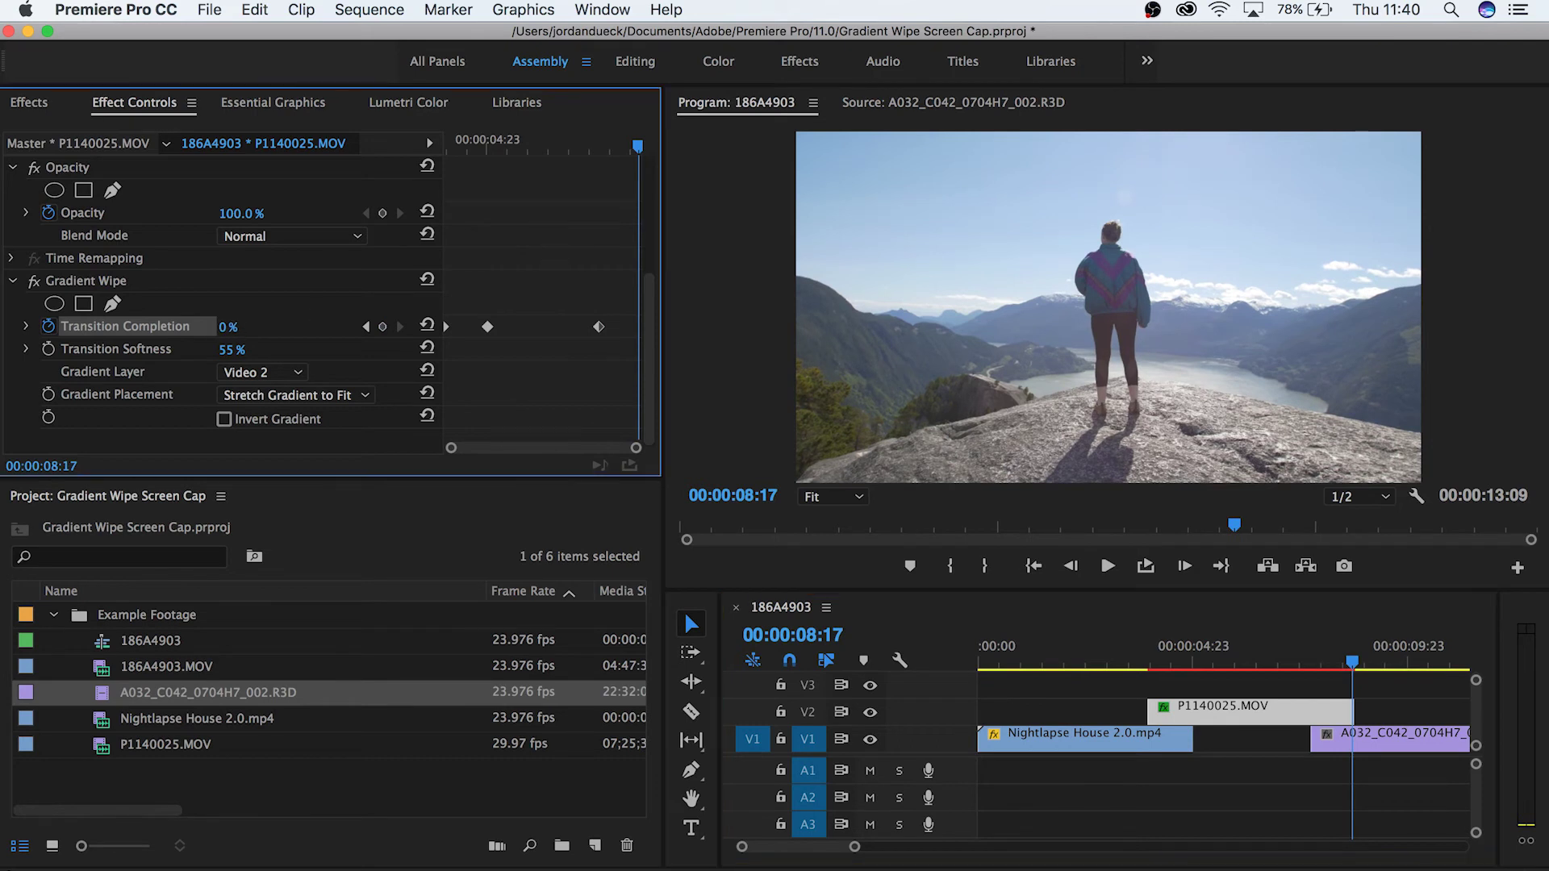
pyautogui.write('100')
pyautogui.press('Return')
pyautogui.moveTo(234, 328); pyautogui.dragTo(246, 328)
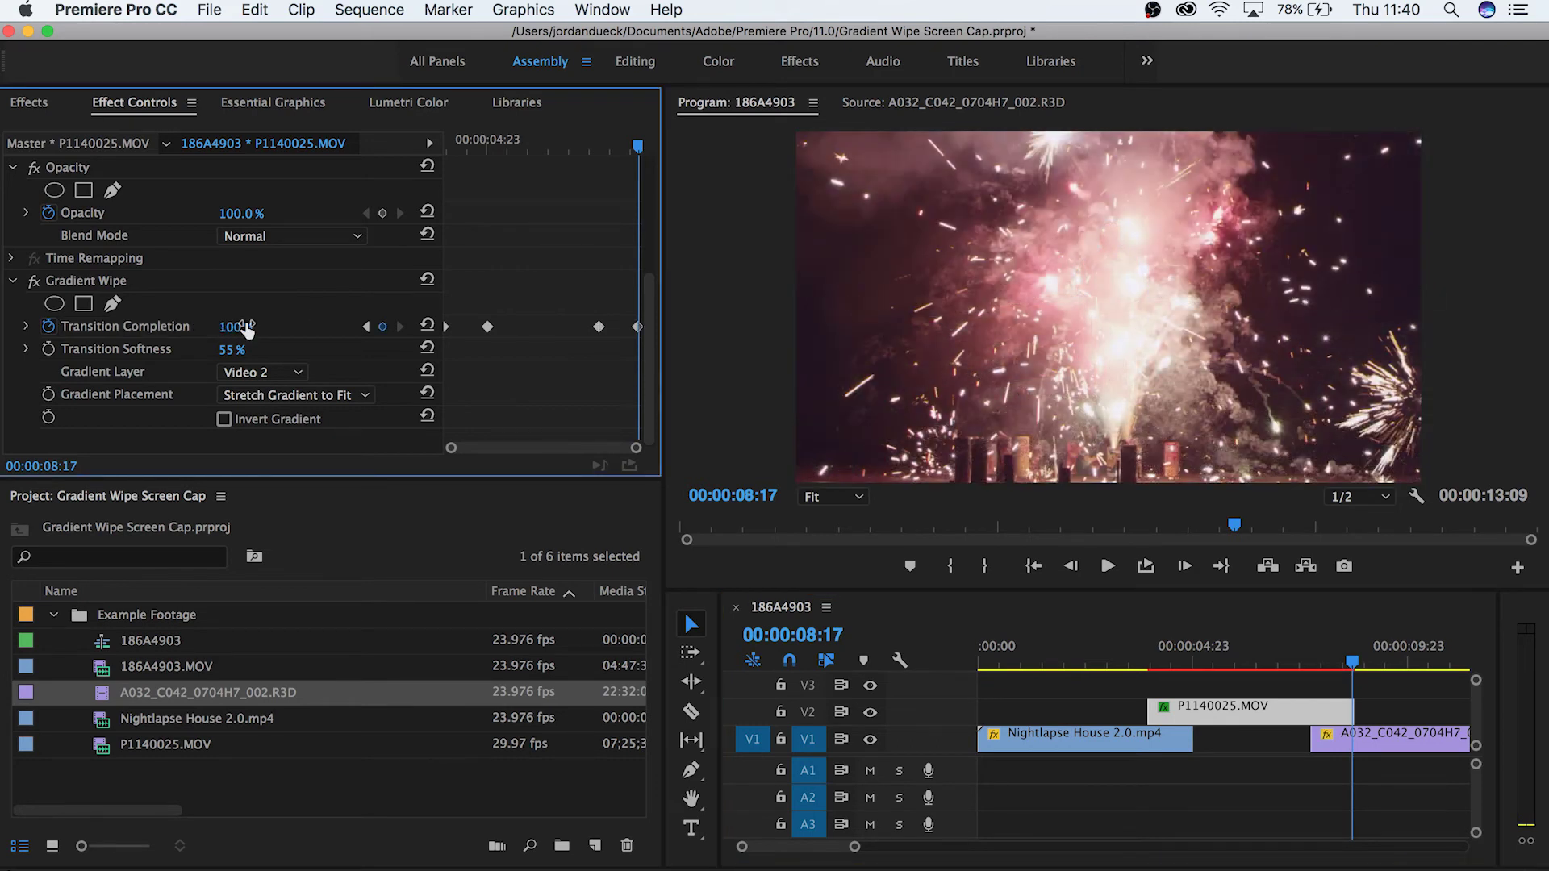
pyautogui.press('Return')
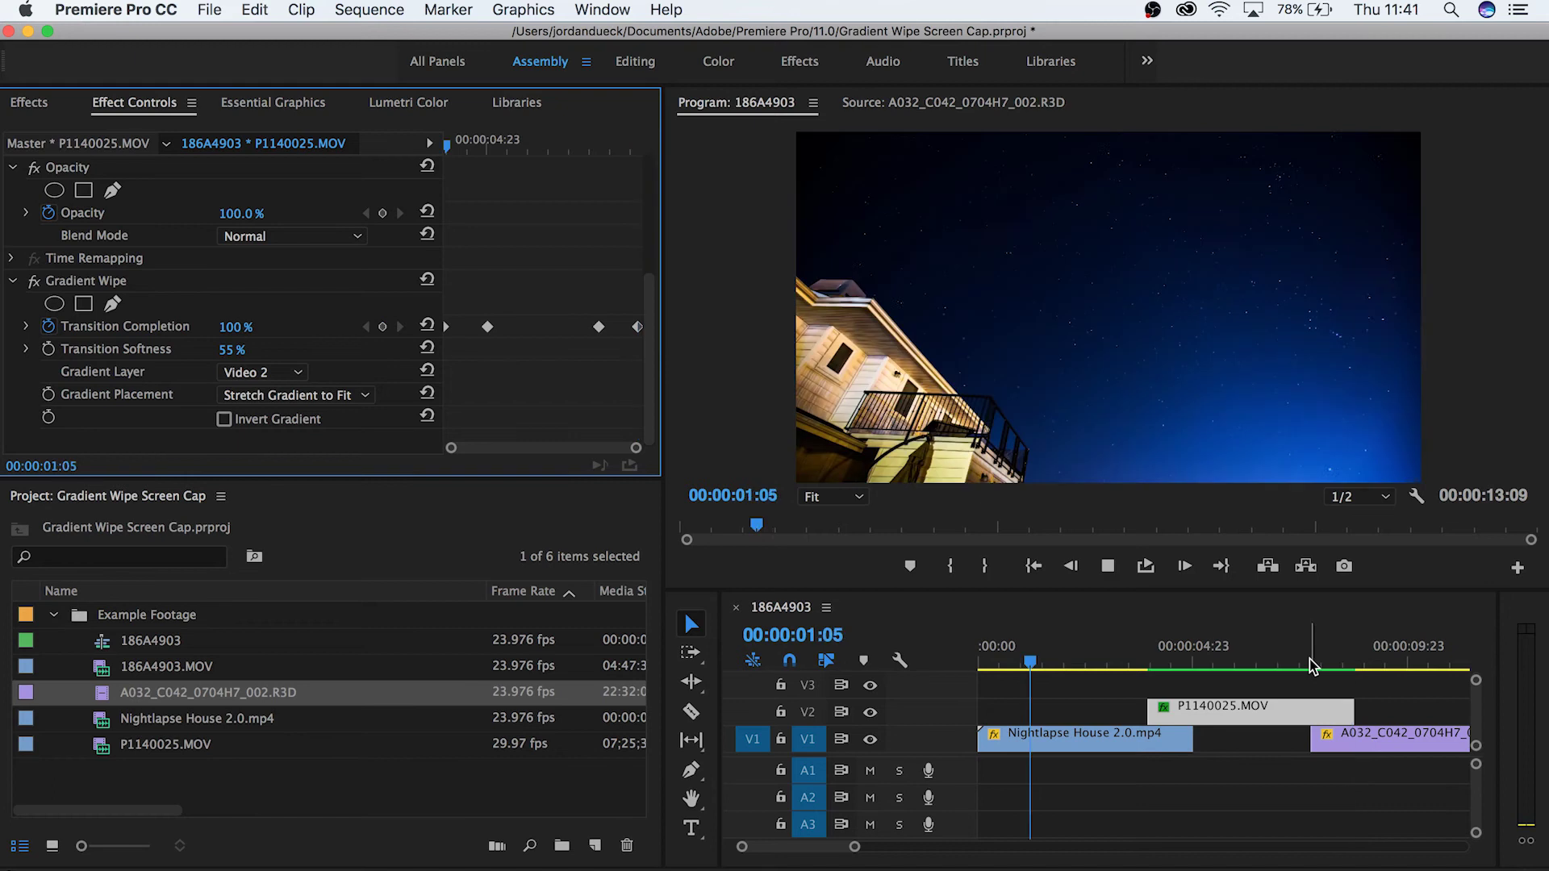